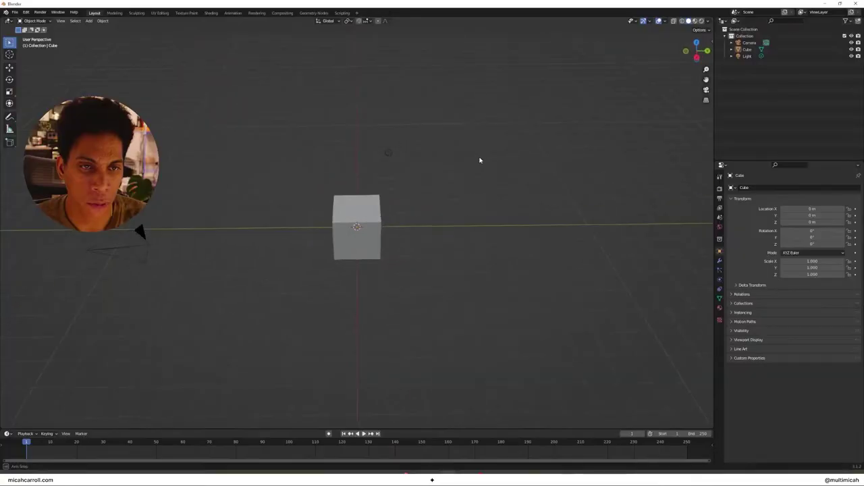
# - Delete all the default objects from the scene, including the cube, camera and light
pyautogui.press('a')
pyautogui.press('x')
pyautogui.click(496, 158)
pyautogui.moveTo(495, 158); pyautogui.dragTo(393, 182, button='middle')
# - Enable Ambient Occlusion, Bloom and Screen Space Reflections in the Eevee render settings
pyautogui.click(719, 189)
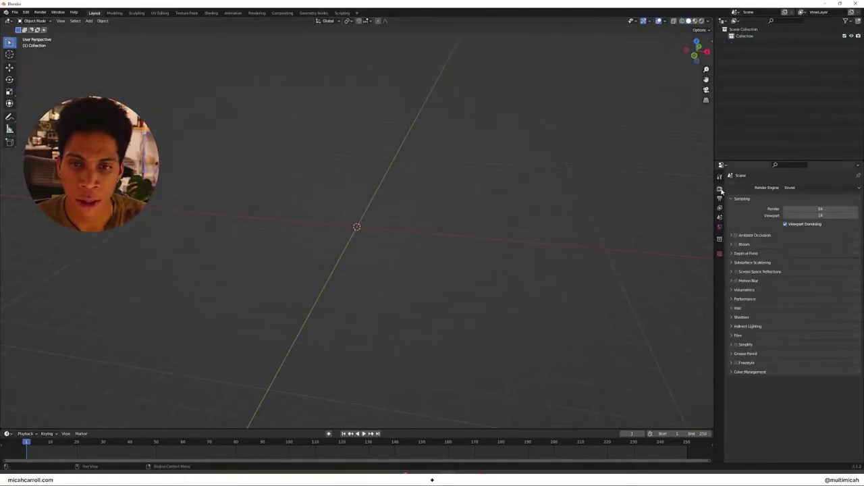
pyautogui.click(735, 235)
pyautogui.click(743, 235)
pyautogui.click(739, 237)
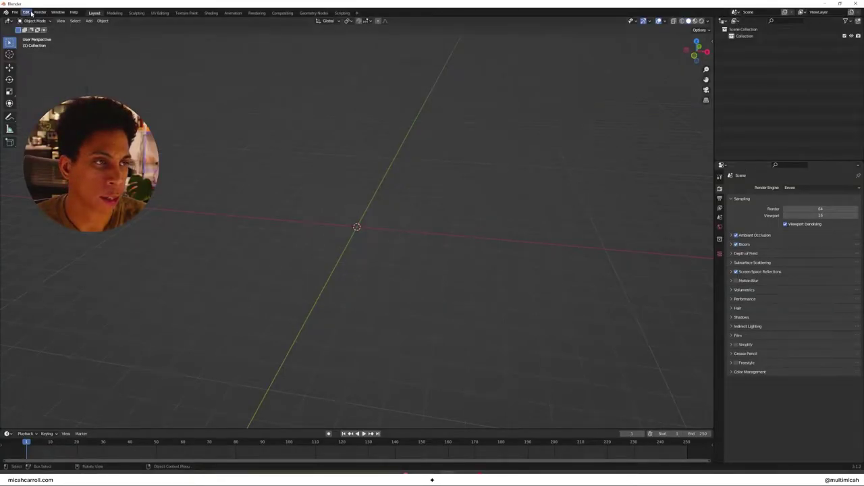
# - Check the add-ons in the preferences by searching for "node" and for "images"
pyautogui.click(31, 14)
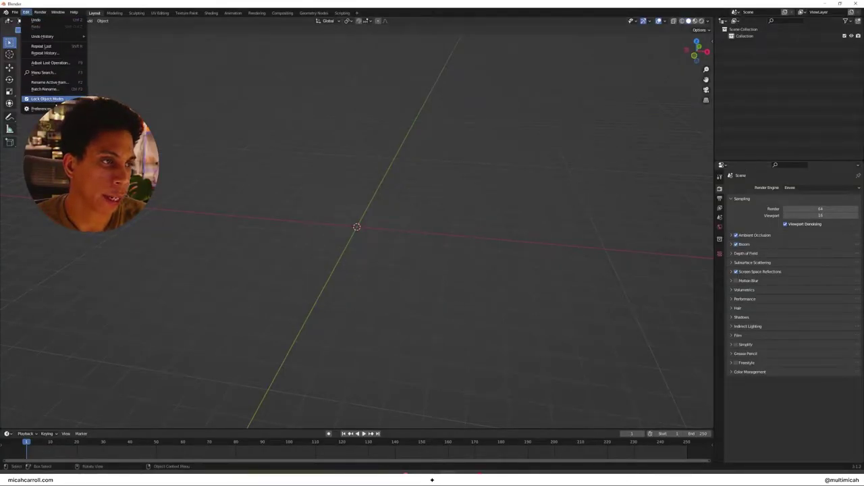
pyautogui.click(54, 99)
pyautogui.moveTo(122, 13); pyautogui.dragTo(535, 124)
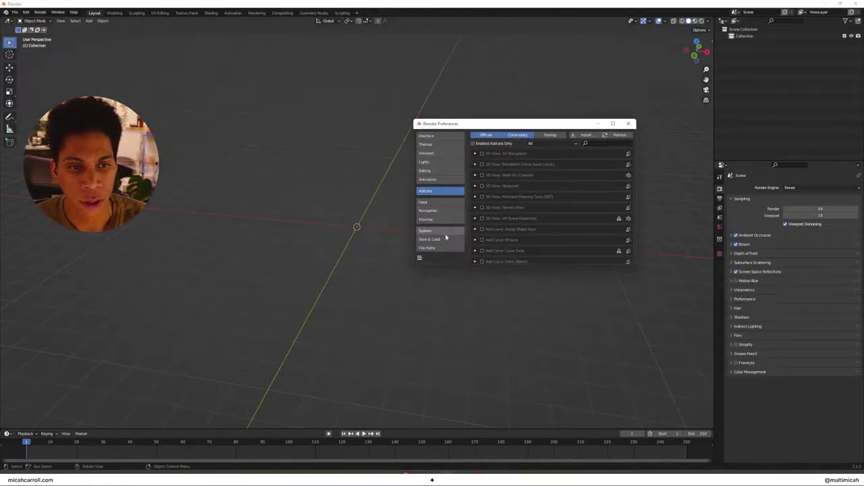
pyautogui.click(598, 143)
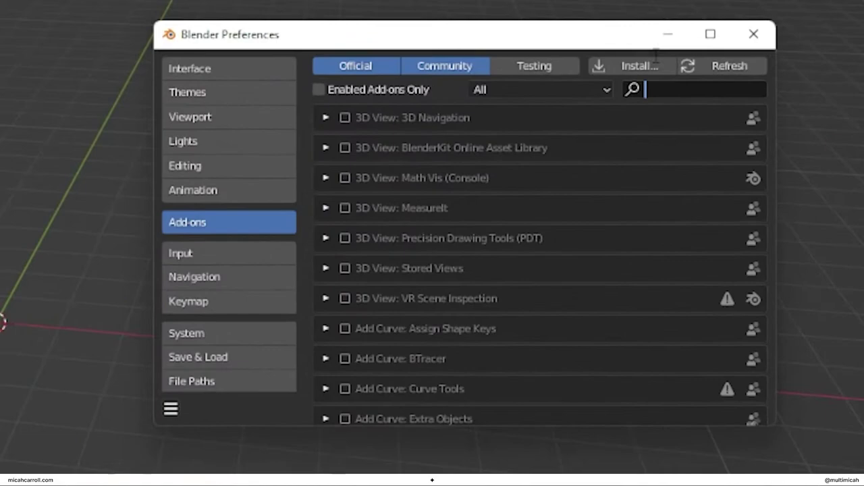
pyautogui.write('node')
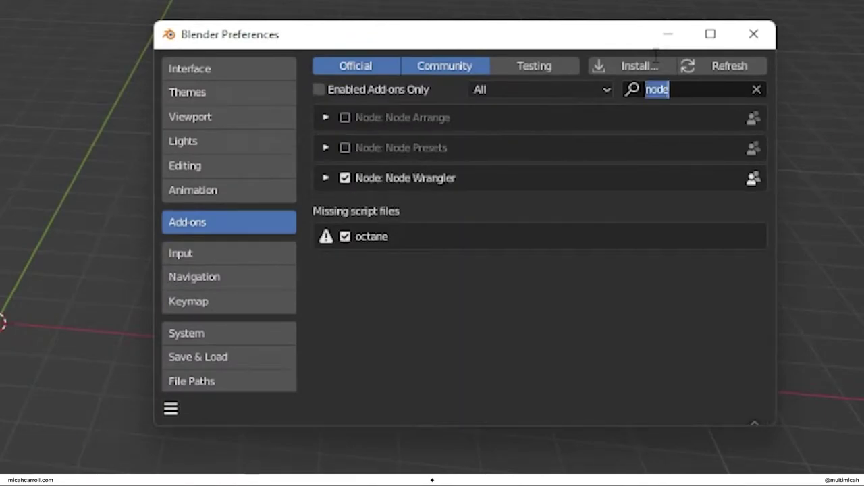
pyautogui.press('BackSpace')
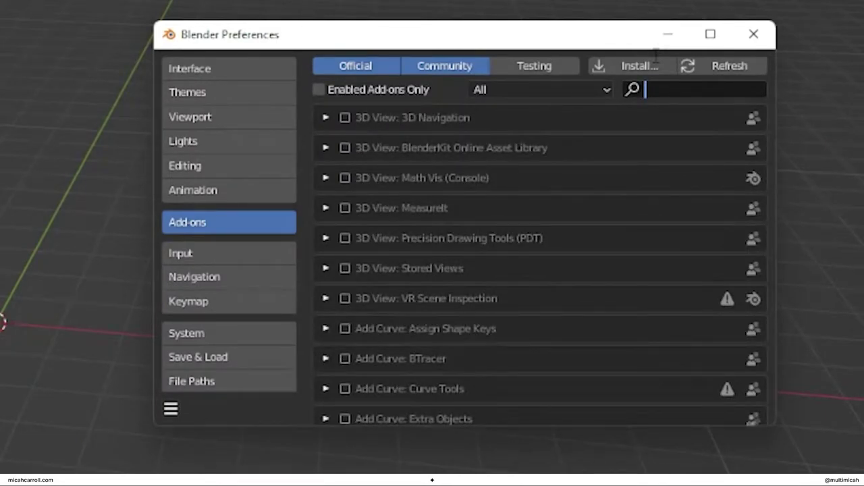
pyautogui.write('images')
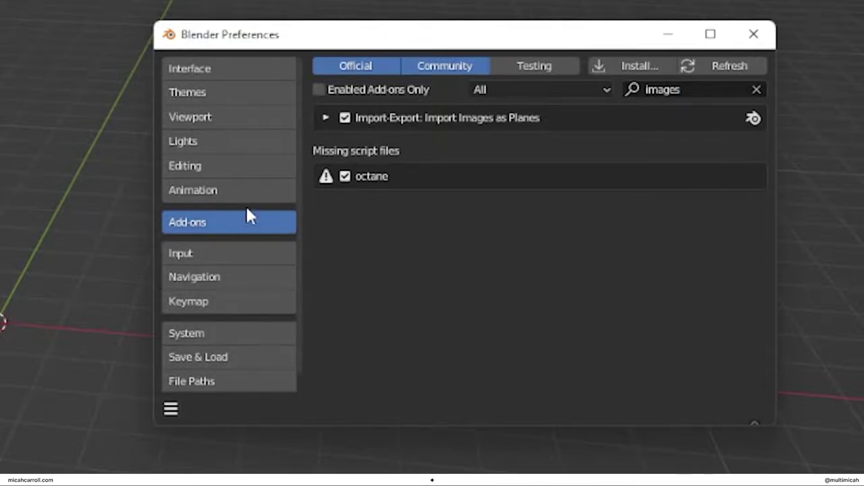
# - Check the default F-Curve interpolation in the animation preferences and close the preferences
pyautogui.click(250, 168)
pyautogui.click(289, 192)
pyautogui.scroll(-2, 489, 299)
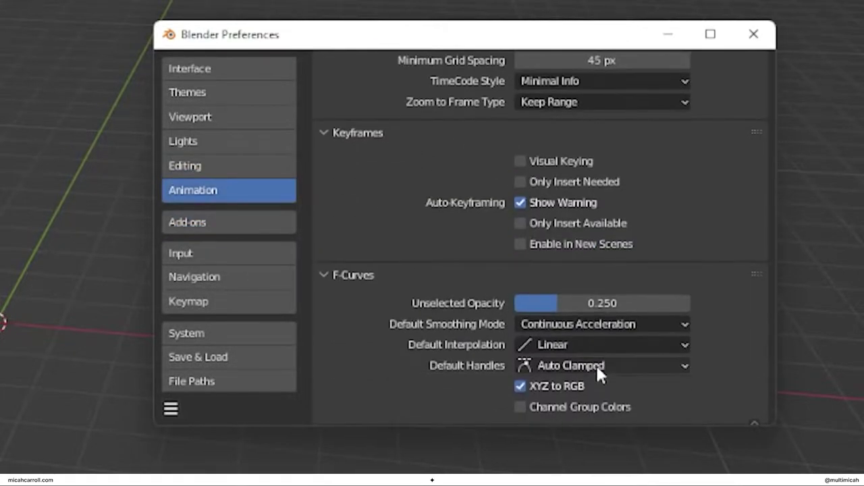
pyautogui.click(599, 346)
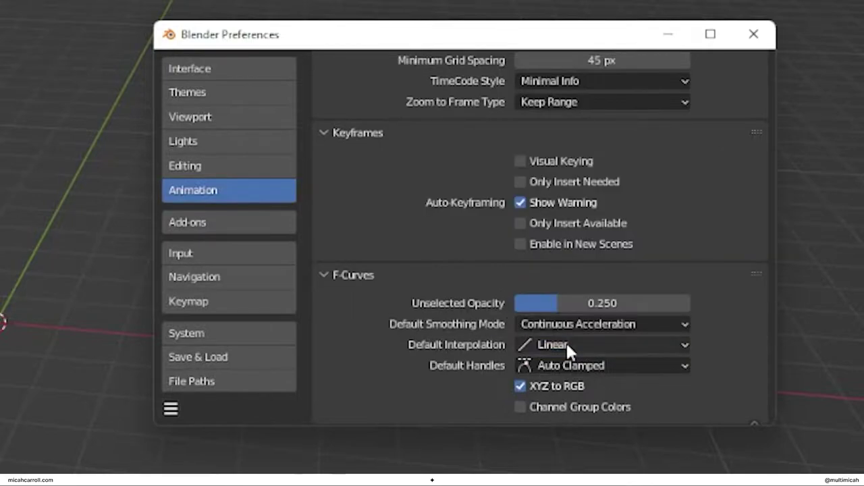
pyautogui.click(567, 344)
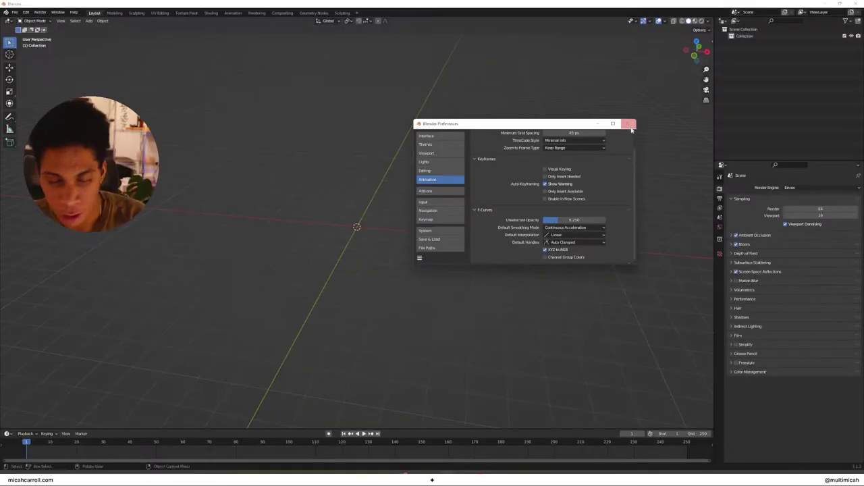
pyautogui.click(629, 125)
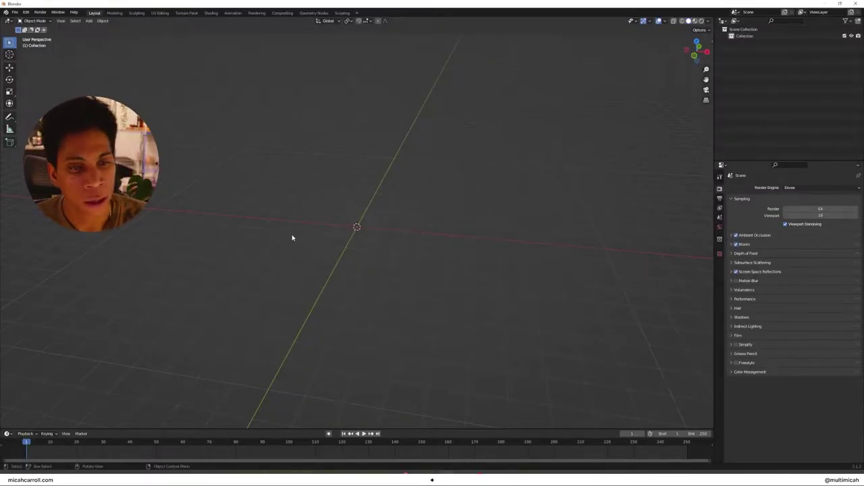
# - Add a Bezier circle curve at the world origin
pyautogui.moveTo(292, 237); pyautogui.dragTo(415, 249, button='middle')
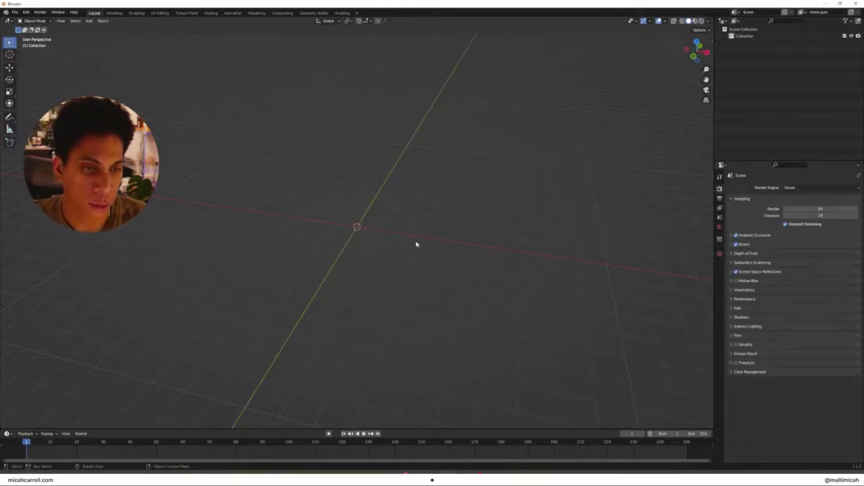
pyautogui.hotkey('shift', 'a')
pyautogui.moveTo(416, 244)
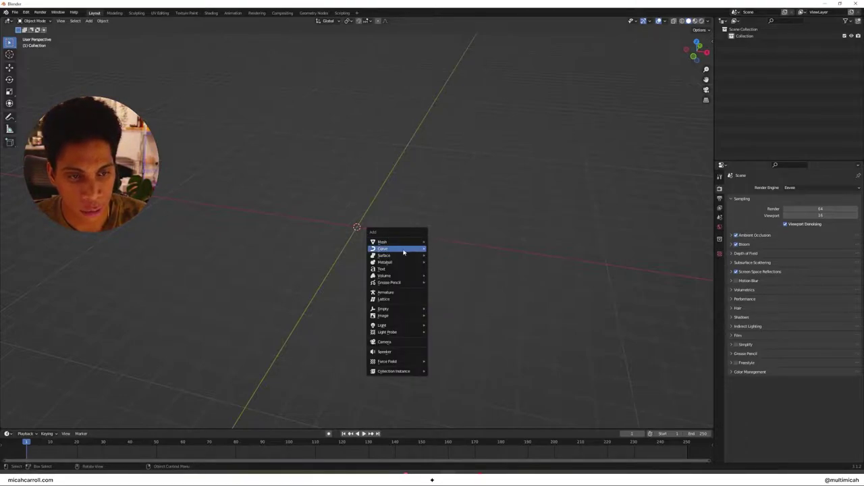
pyautogui.click(443, 257)
pyautogui.moveTo(401, 247); pyautogui.dragTo(426, 243, button='middle')
# - Add a text object at the origin and replace its content with "ENTER THE VOID"
pyautogui.hotkey('shift', 'a')
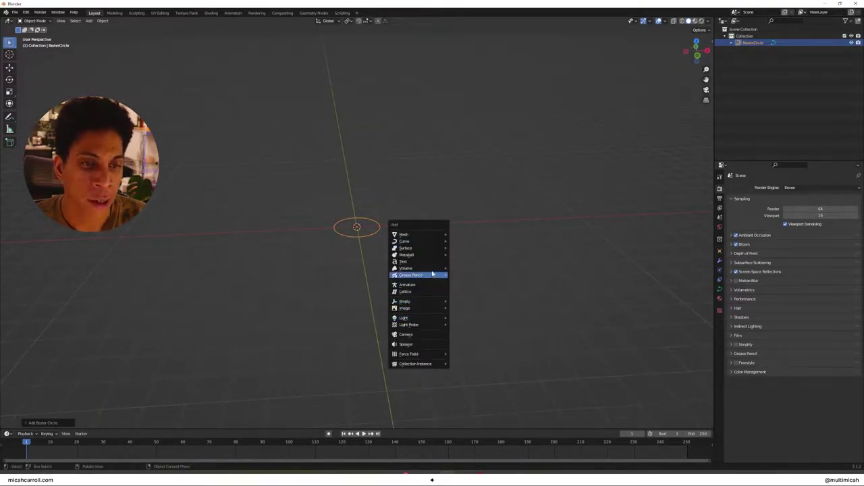
pyautogui.click(438, 263)
pyautogui.moveTo(475, 264); pyautogui.dragTo(468, 286, button='middle')
pyautogui.press('Tab')
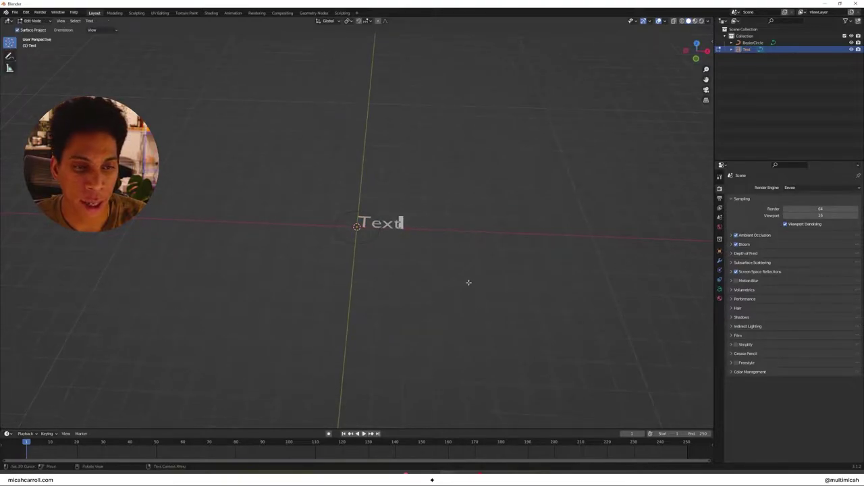
pyautogui.press('BackSpace')
pyautogui.press('BackSpace')
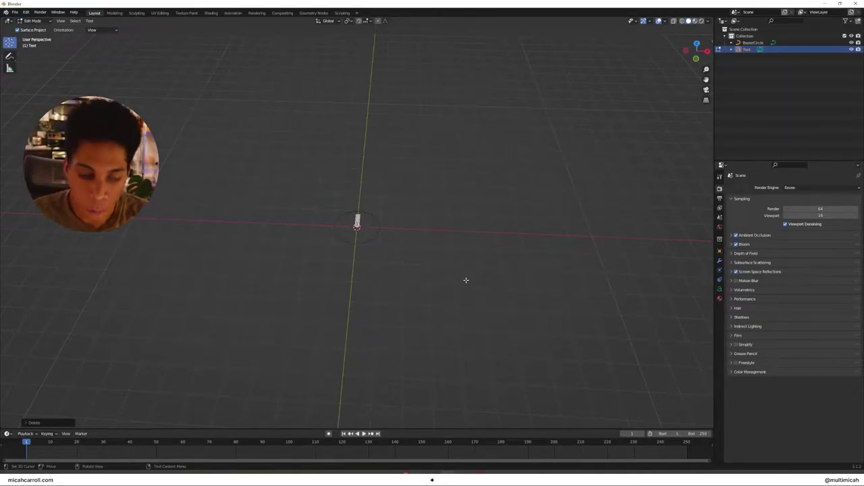
pyautogui.write('ENTER THE VOID')
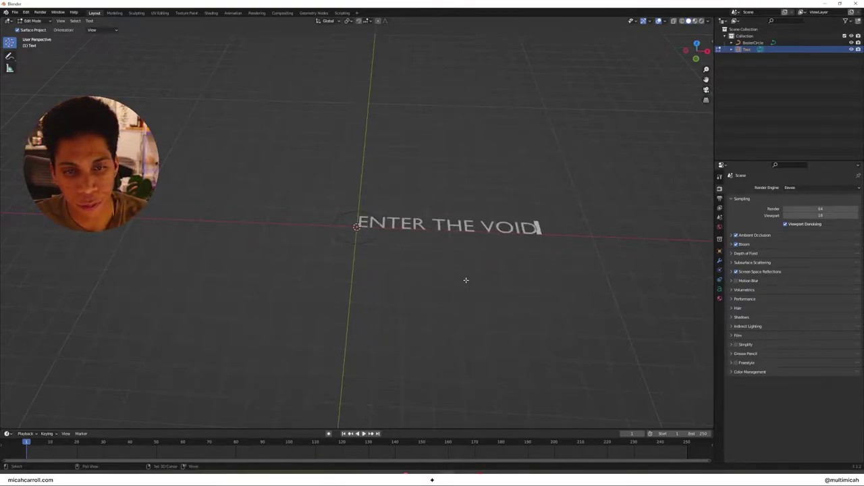
pyautogui.press('Tab')
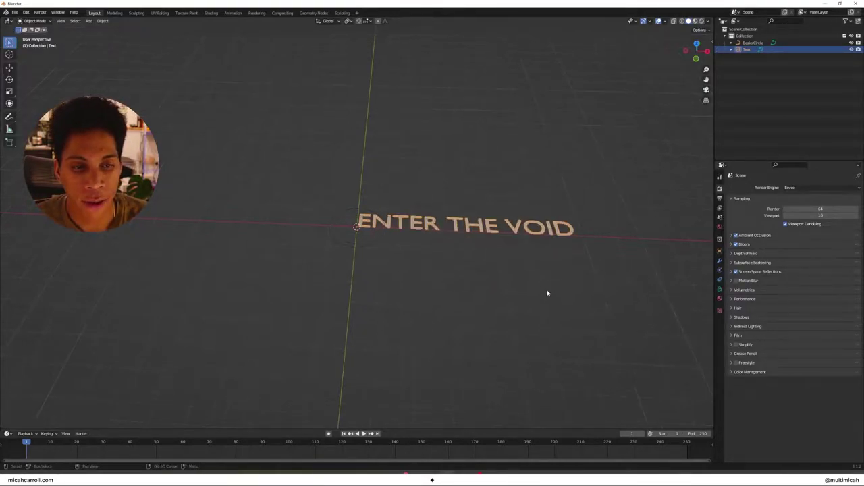
# - Browse for a new regular font for the text and search the Windows fonts folder for "thunder"
pyautogui.moveTo(545, 295); pyautogui.dragTo(503, 335, button='middle')
pyautogui.press('`')
pyautogui.click(529, 277)
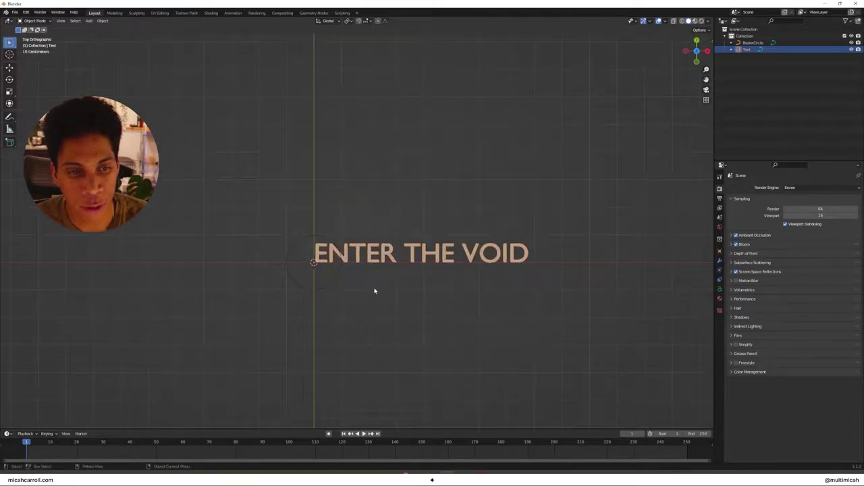
pyautogui.scroll(3, 418, 296)
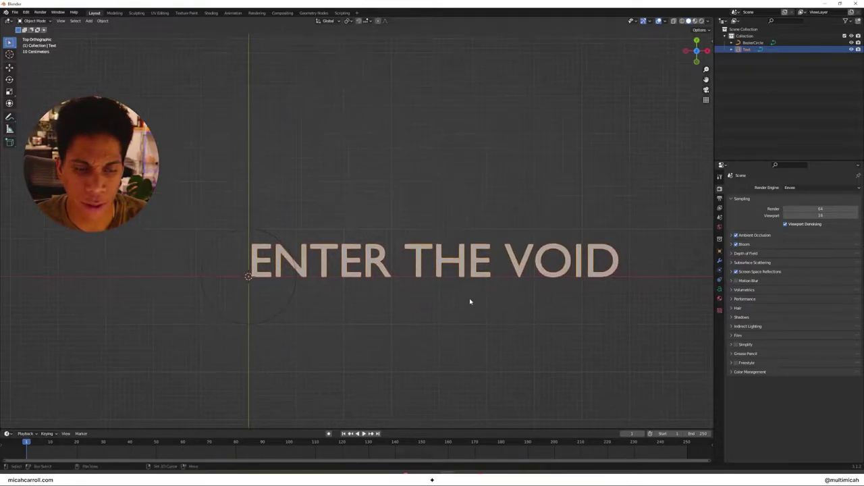
pyautogui.click(721, 290)
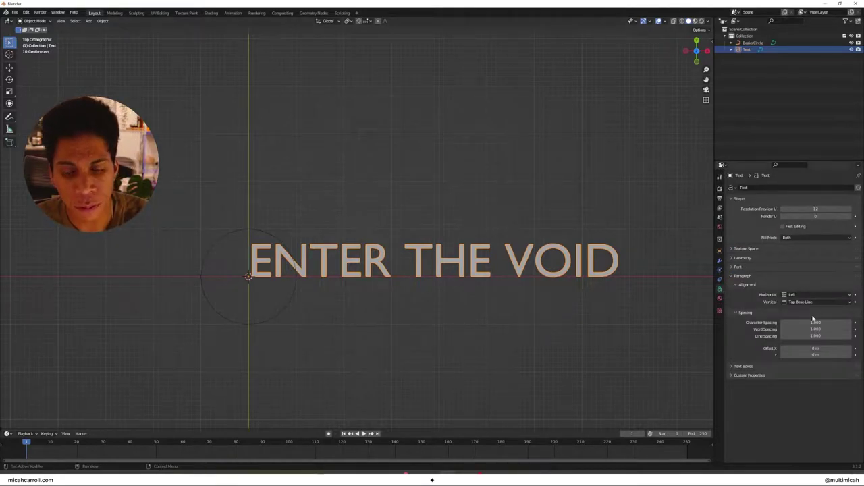
pyautogui.click(735, 276)
pyautogui.click(742, 267)
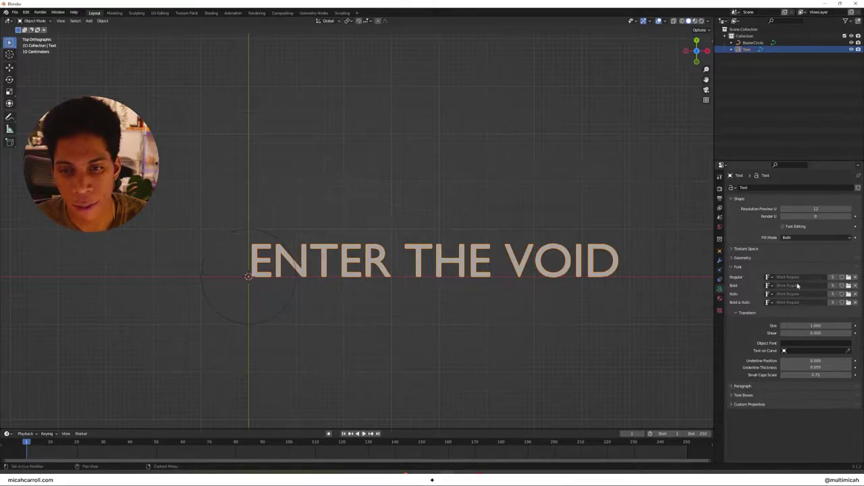
pyautogui.click(848, 278)
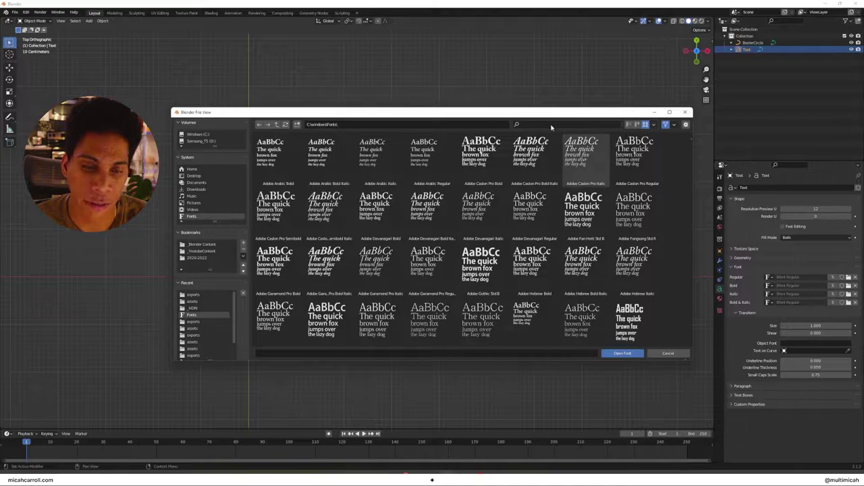
pyautogui.write('thunder')
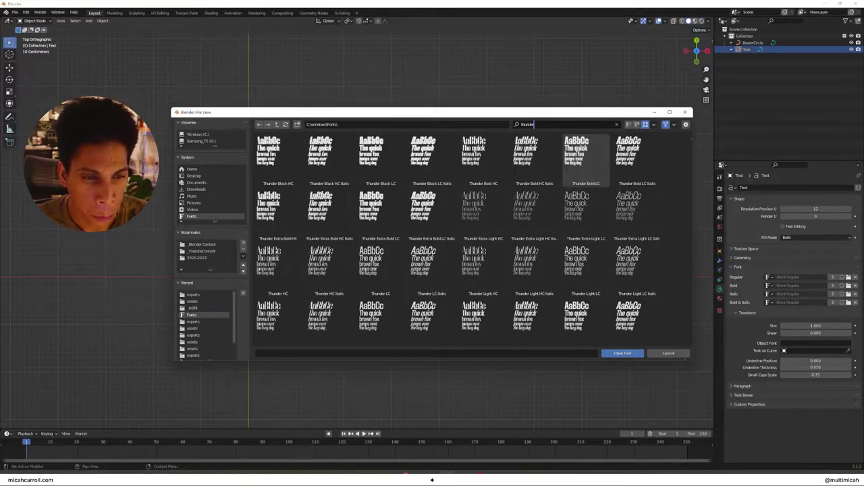
# - Load Thunder Semi Bold LC as the text's regular font
pyautogui.scroll(-2, 382, 216)
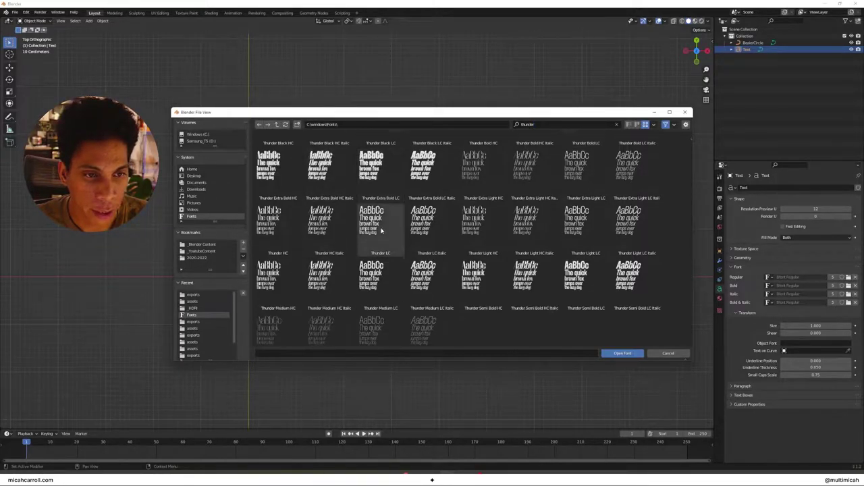
pyautogui.click(386, 267)
pyautogui.click(492, 269)
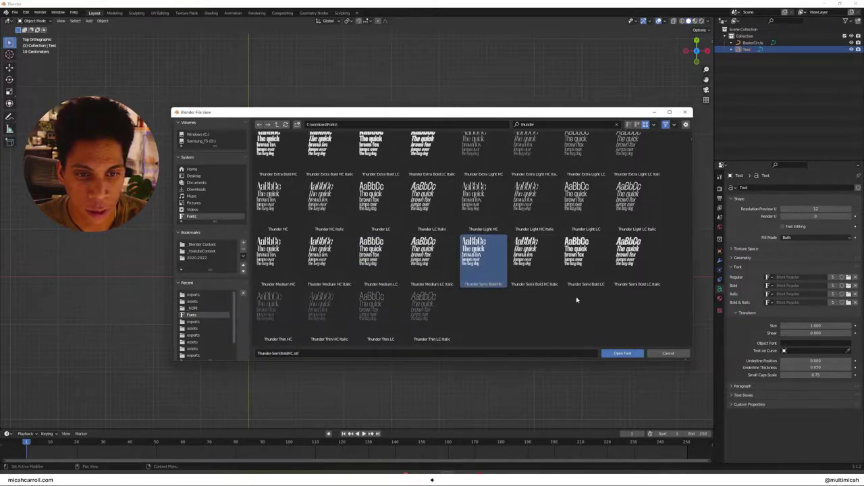
pyautogui.click(540, 284)
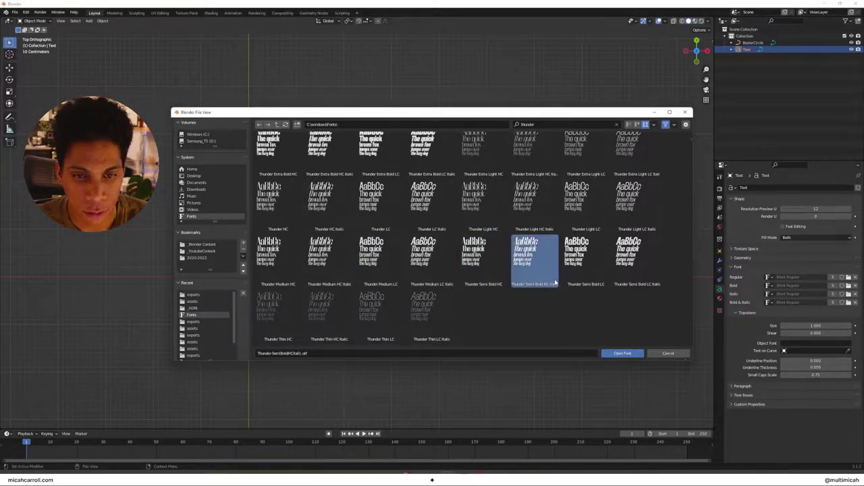
pyautogui.click(586, 260)
pyautogui.click(622, 353)
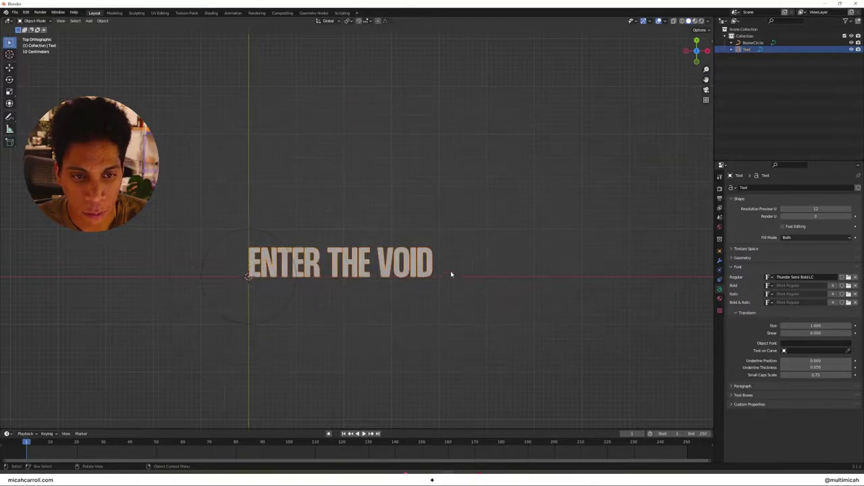
# - Add a Curve modifier to the text with BezierCircle as its curve object
pyautogui.moveTo(416, 302); pyautogui.dragTo(346, 273, button='middle')
pyautogui.click(354, 272)
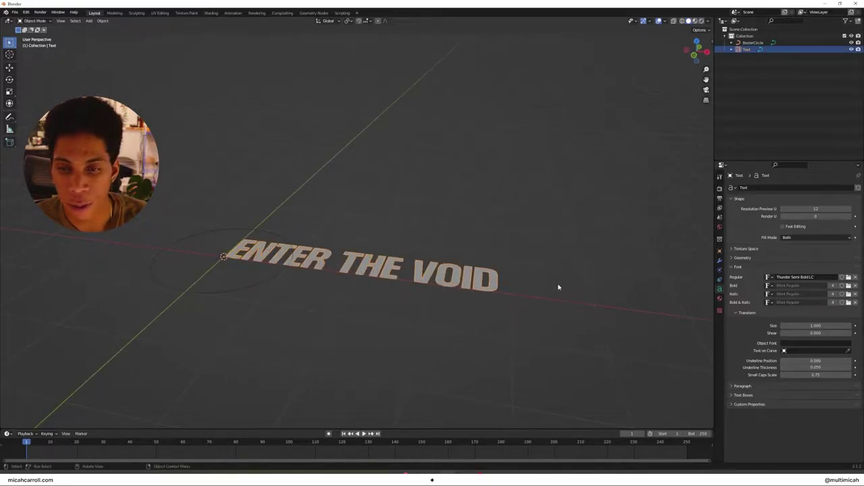
pyautogui.click(720, 262)
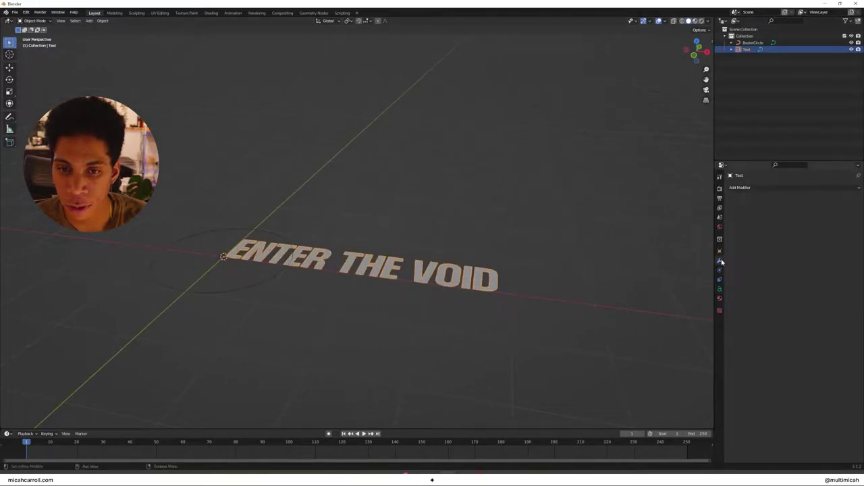
pyautogui.click(741, 189)
pyautogui.click(784, 224)
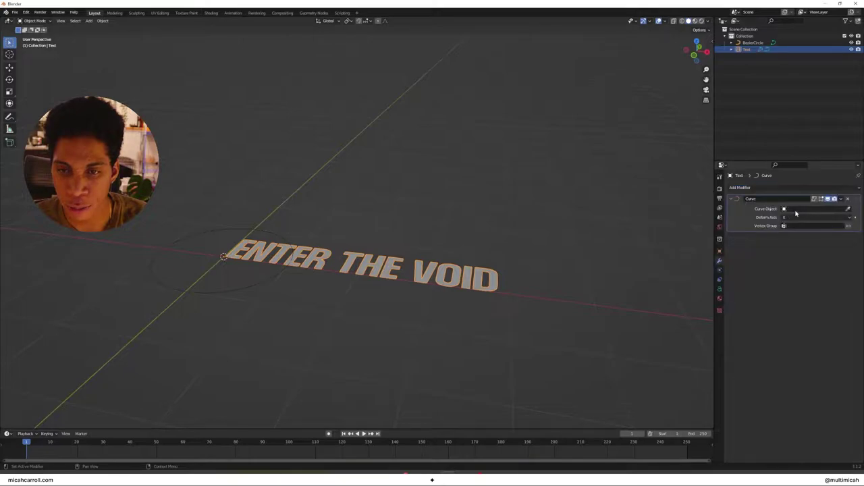
pyautogui.click(796, 210)
pyautogui.click(786, 221)
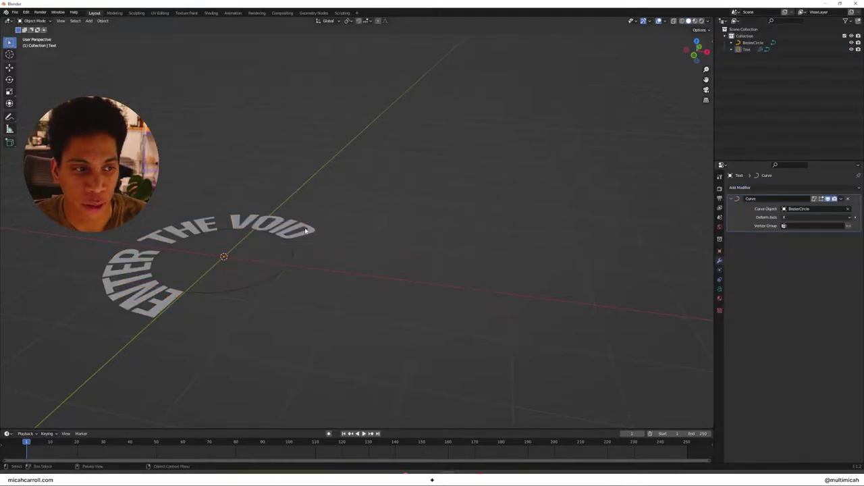
# - Rotate the curved text 90° about the X axis and set its Z rotation to 180°
pyautogui.moveTo(363, 237); pyautogui.dragTo(427, 237, button='middle')
pyautogui.write('rx90')
pyautogui.press('Return')
pyautogui.moveTo(420, 241); pyautogui.dragTo(466, 226, button='middle')
pyautogui.press('n')
pyautogui.moveTo(667, 97); pyautogui.dragTo(755, 97)
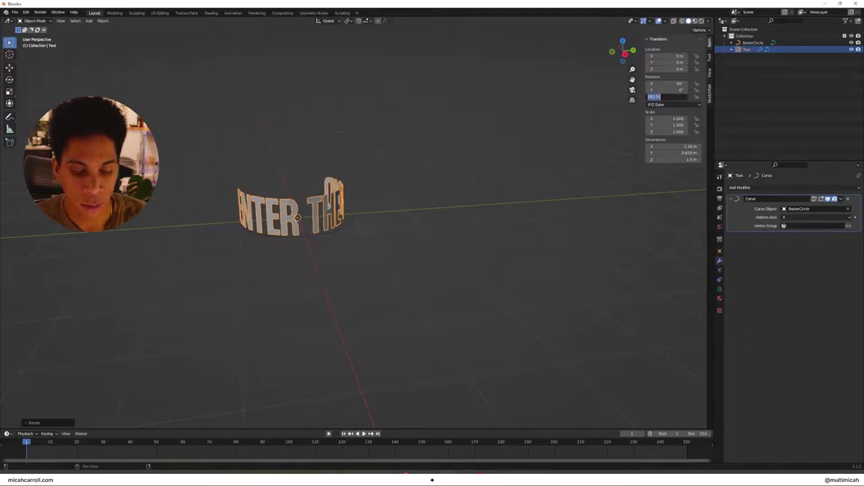
pyautogui.write('180')
pyautogui.press('Return')
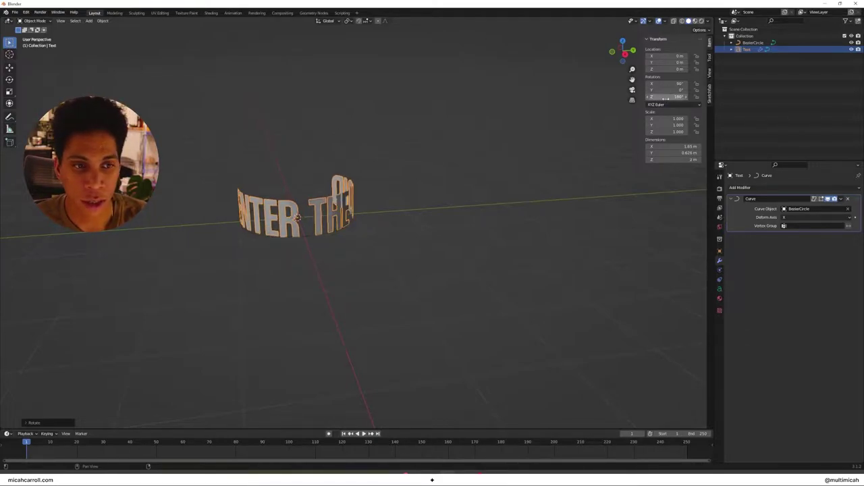
# - Try a Z rotation of 0° on the curved text and return it to 180°
pyautogui.write('0')
pyautogui.press('Return')
pyautogui.moveTo(665, 98); pyautogui.dragTo(679, 98)
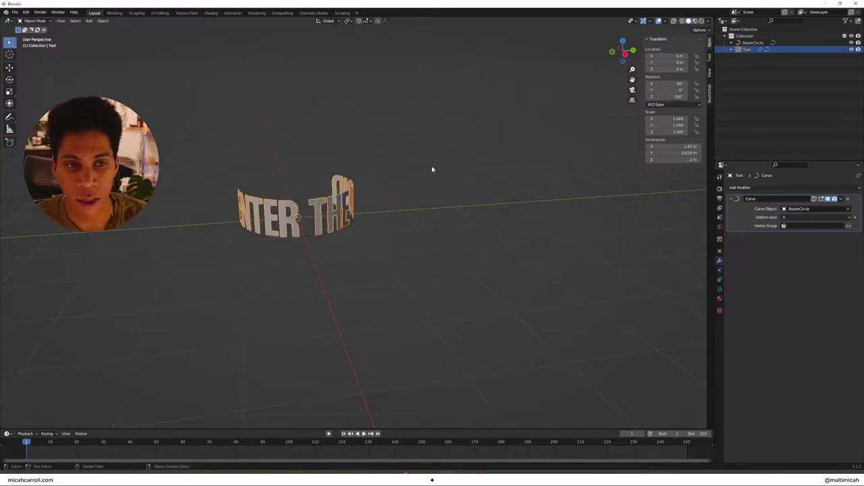
# - Examine the curved text from several sides to check how the letters follow the circle
pyautogui.click(371, 218)
pyautogui.moveTo(370, 218); pyautogui.dragTo(398, 253, button='middle')
pyautogui.click(322, 229)
pyautogui.click(335, 241)
pyautogui.click(280, 256)
pyautogui.moveTo(219, 277); pyautogui.dragTo(272, 252, button='middle')
pyautogui.scroll(3, 272, 252)
pyautogui.click(463, 257)
pyautogui.moveTo(463, 257); pyautogui.dragTo(443, 257, button='middle')
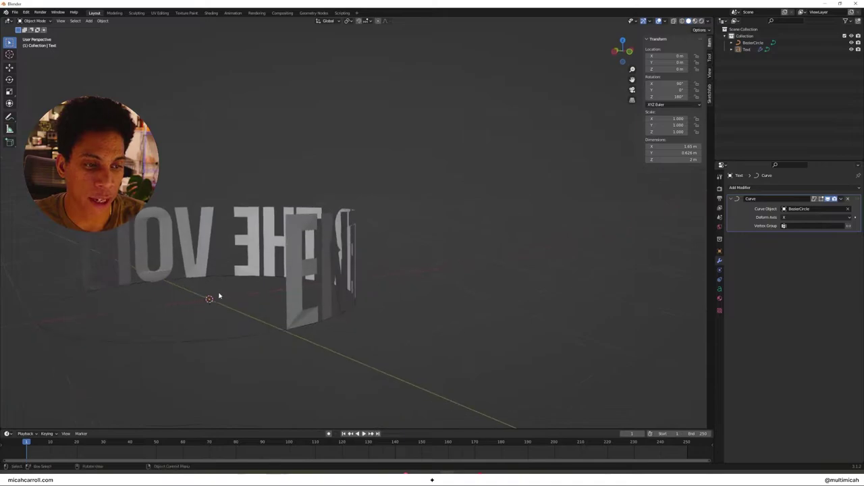
pyautogui.click(262, 272)
pyautogui.moveTo(262, 272); pyautogui.dragTo(199, 284, button='middle')
# - Select the text and the Bezier circle together and scale both up to about 3.613
pyautogui.click(167, 190)
pyautogui.scroll(-3, 168, 192)
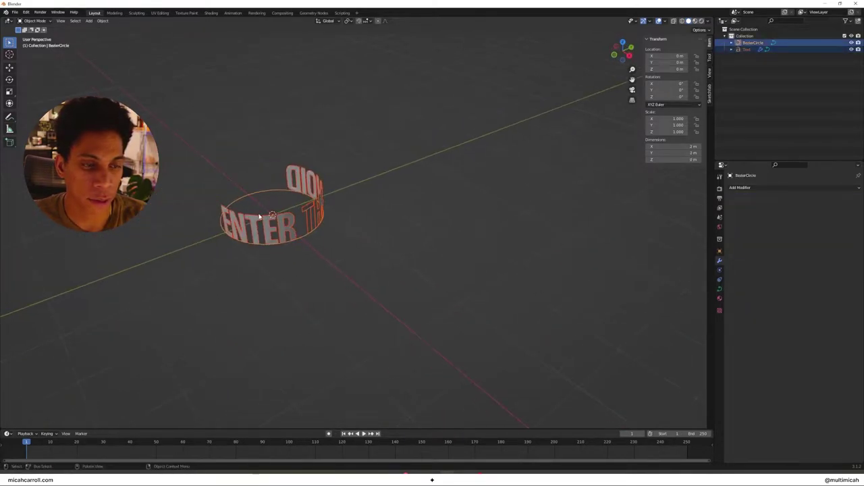
pyautogui.moveTo(168, 193); pyautogui.dragTo(243, 217, button='middle')
pyautogui.press('s')
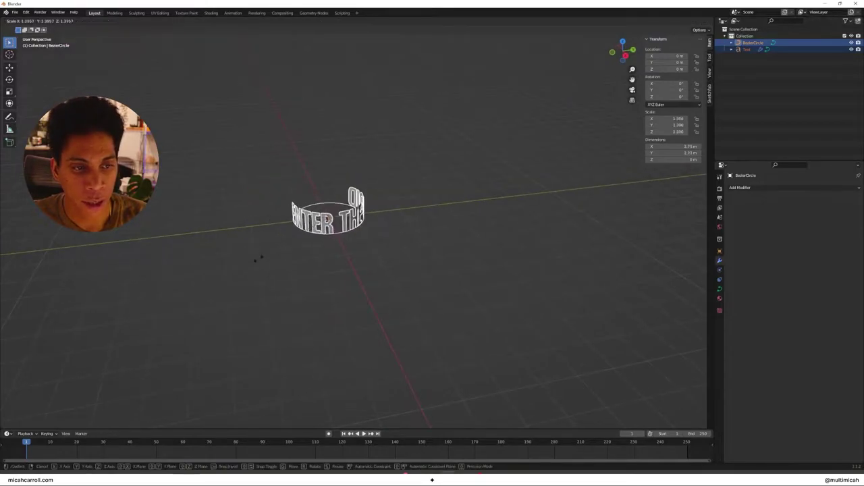
pyautogui.click(142, 262)
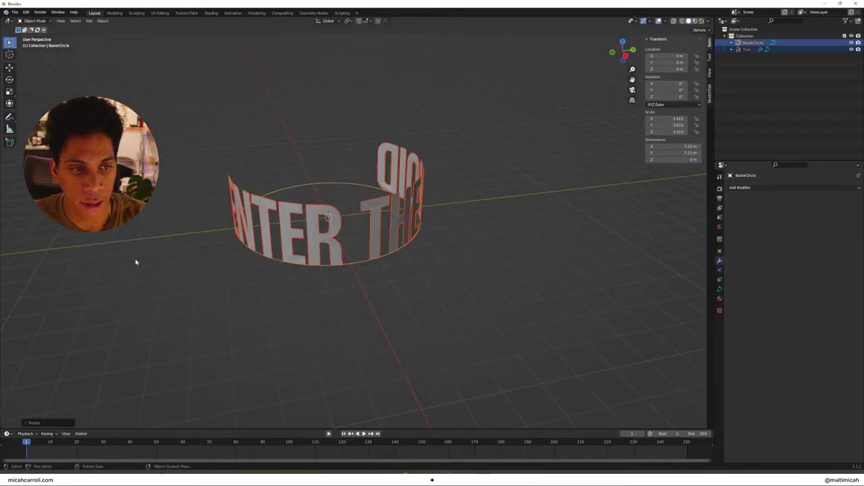
pyautogui.moveTo(180, 274); pyautogui.dragTo(235, 265, button='middle')
pyautogui.click(235, 265)
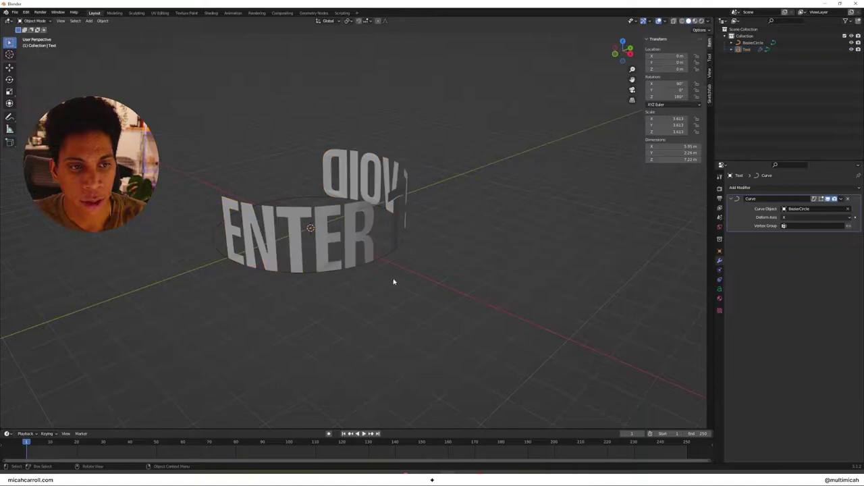
# - Reduce the text's font size to 0.450
pyautogui.moveTo(396, 283); pyautogui.dragTo(329, 237, button='middle')
pyautogui.click(328, 236)
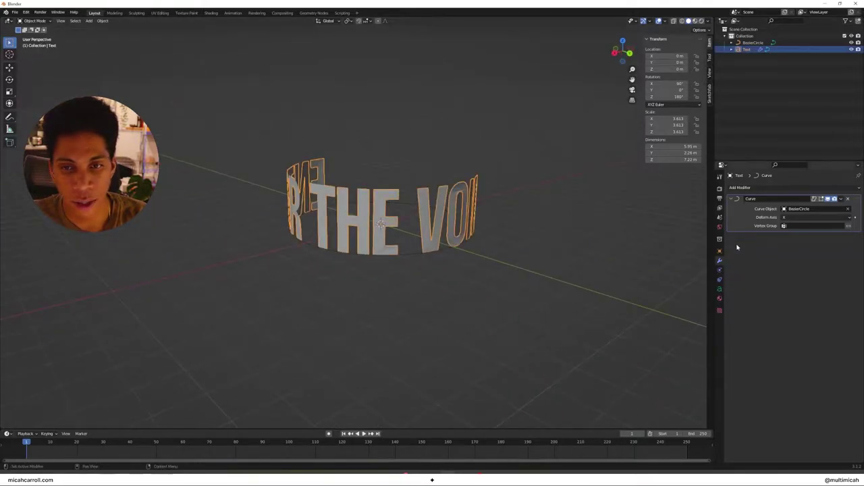
pyautogui.click(719, 288)
pyautogui.moveTo(815, 325); pyautogui.dragTo(753, 332)
pyautogui.hotkey('ctrl', 'z')
pyautogui.click(398, 312)
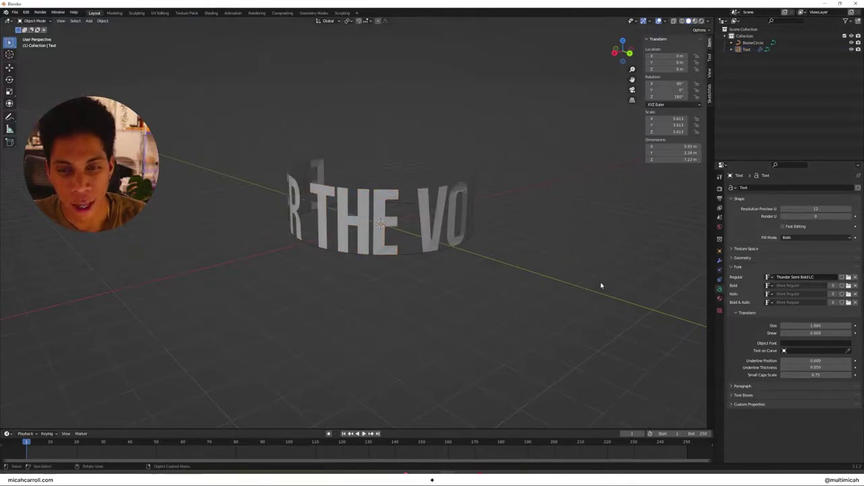
pyautogui.moveTo(548, 289); pyautogui.dragTo(619, 331, button='middle')
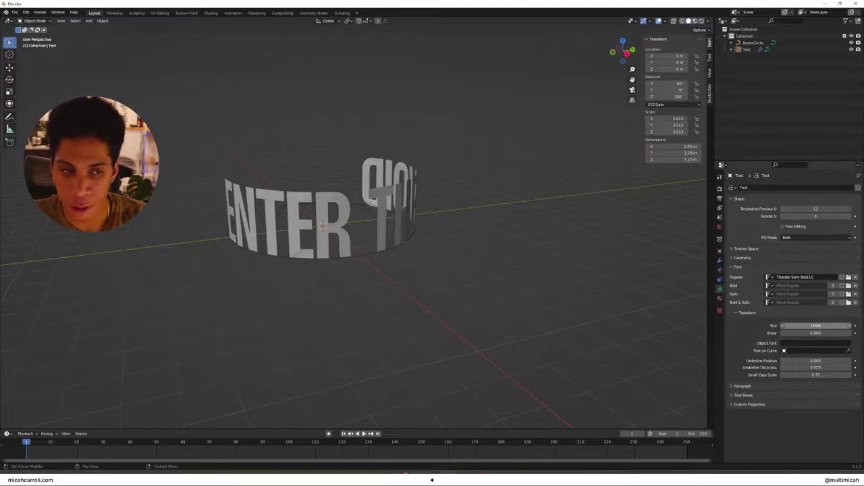
pyautogui.moveTo(800, 325); pyautogui.dragTo(768, 325)
# - Copy the phrase "ENTER THE VOID" and paste it repeatedly after the original so the text runs around the whole circle
pyautogui.click(354, 250)
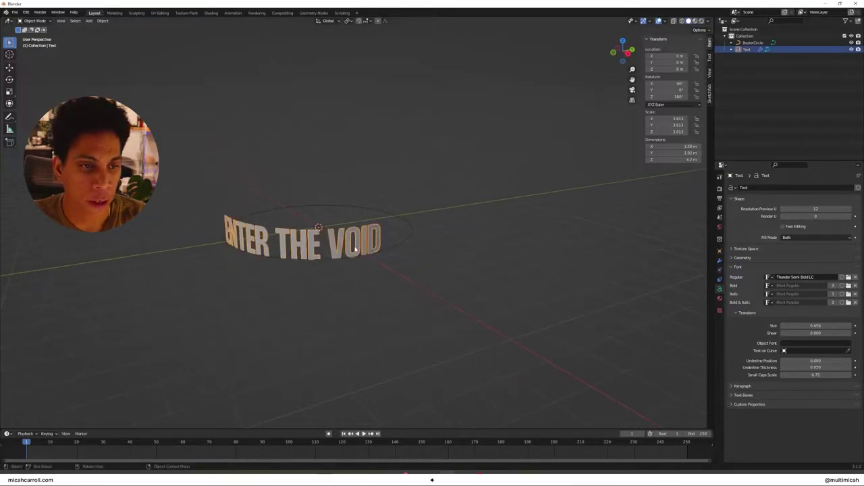
pyautogui.press('Tab')
pyautogui.moveTo(352, 248); pyautogui.dragTo(453, 285, button='middle')
pyautogui.hotkey('ctrl', 'a')
pyautogui.hotkey('ctrl', 'c')
pyautogui.press('End')
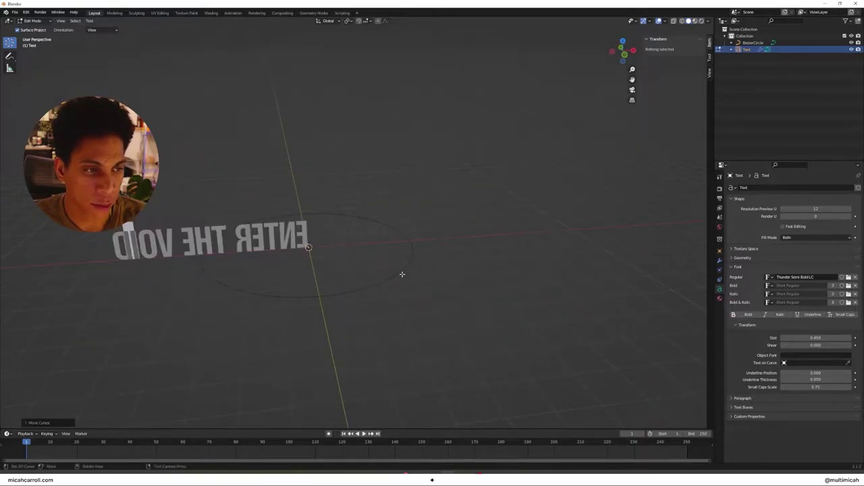
pyautogui.hotkey('ctrl', 'v')
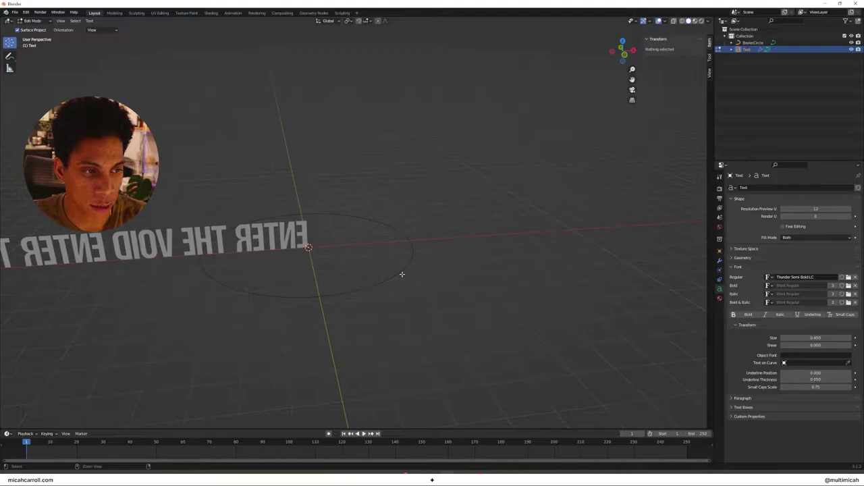
pyautogui.press('Tab')
pyautogui.moveTo(497, 276); pyautogui.dragTo(358, 250, button='middle')
# - Fine-tune the font size of the repeated text to 0.390
pyautogui.click(281, 261)
pyautogui.moveTo(815, 326)
pyautogui.mouseDown()
pyautogui.moveTo(790, 326)
pyautogui.moveTo(803, 326)
pyautogui.mouseUp()
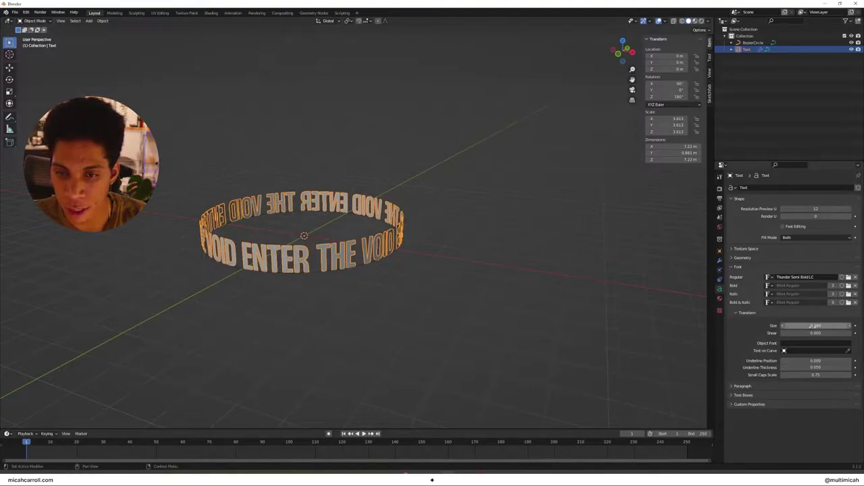
pyautogui.click(332, 332)
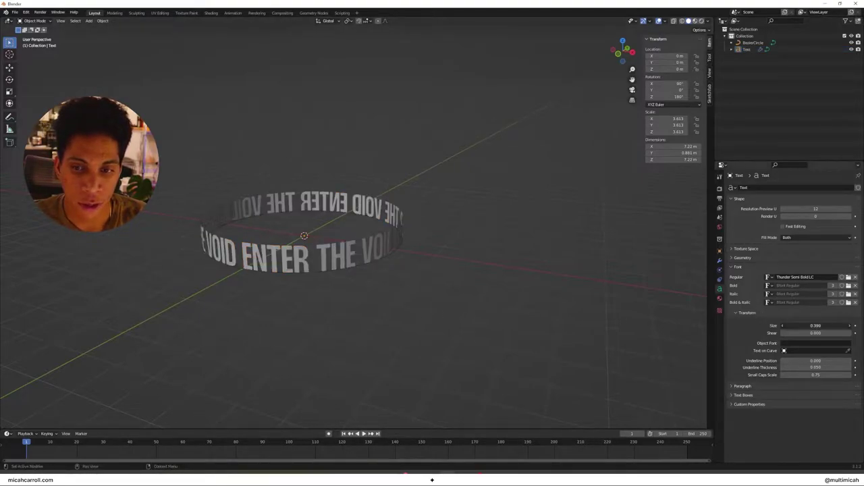
# - Try a font size of 0.830 for the ring text and bring it back to 0.390
pyautogui.moveTo(815, 326); pyautogui.dragTo(847, 325)
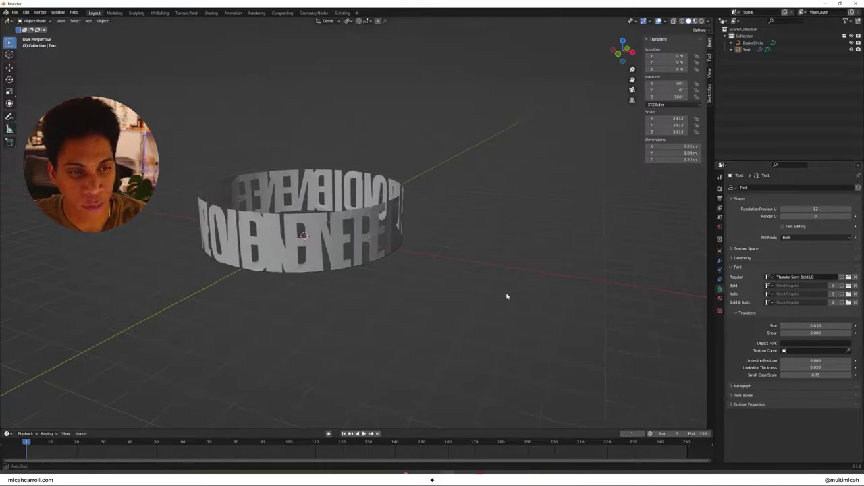
pyautogui.moveTo(505, 296); pyautogui.dragTo(533, 301, button='middle')
pyautogui.moveTo(815, 325); pyautogui.dragTo(773, 326)
pyautogui.moveTo(548, 342); pyautogui.dragTo(465, 332, button='middle')
# - Give the ring text thickness with a geometry extrude of 0.02 m
pyautogui.click(414, 237)
pyautogui.scroll(2, 519, 297)
pyautogui.scroll(1, 634, 310)
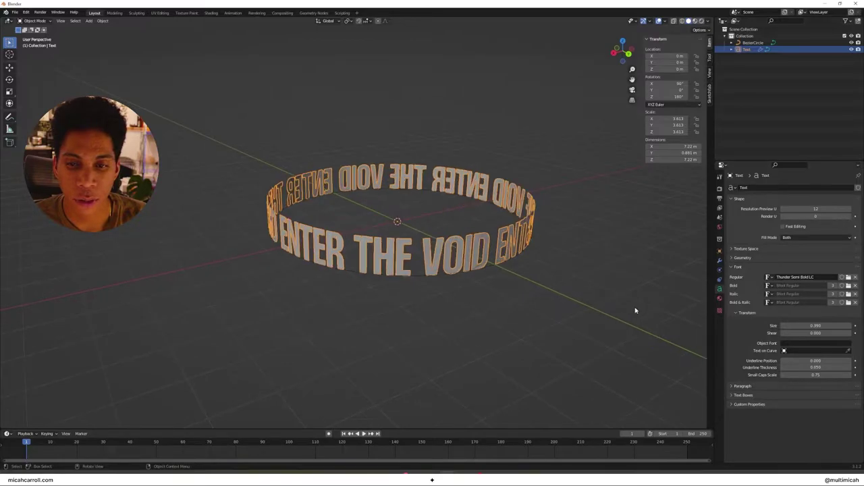
pyautogui.click(738, 267)
pyautogui.click(739, 257)
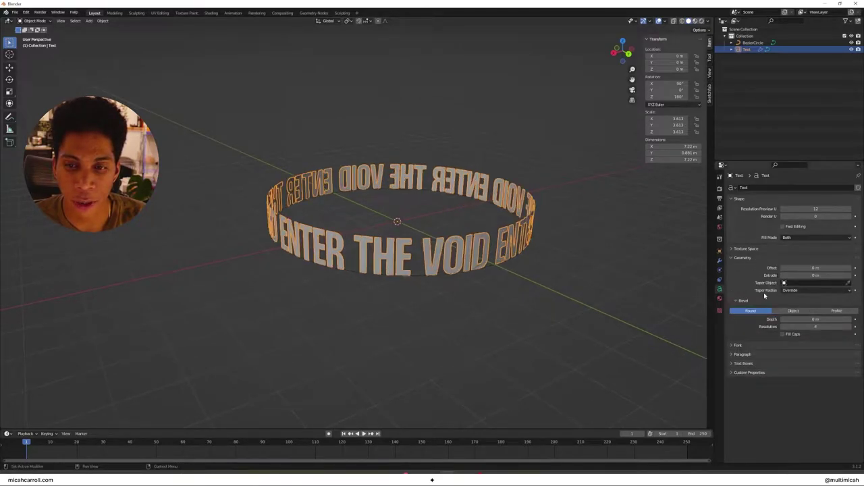
pyautogui.moveTo(795, 276); pyautogui.dragTo(812, 276)
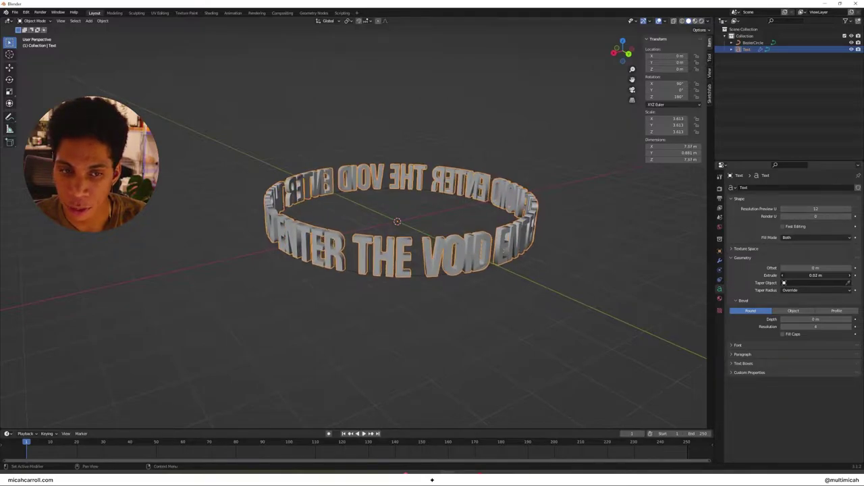
pyautogui.click(495, 301)
pyautogui.moveTo(496, 302); pyautogui.dragTo(648, 289, button='middle')
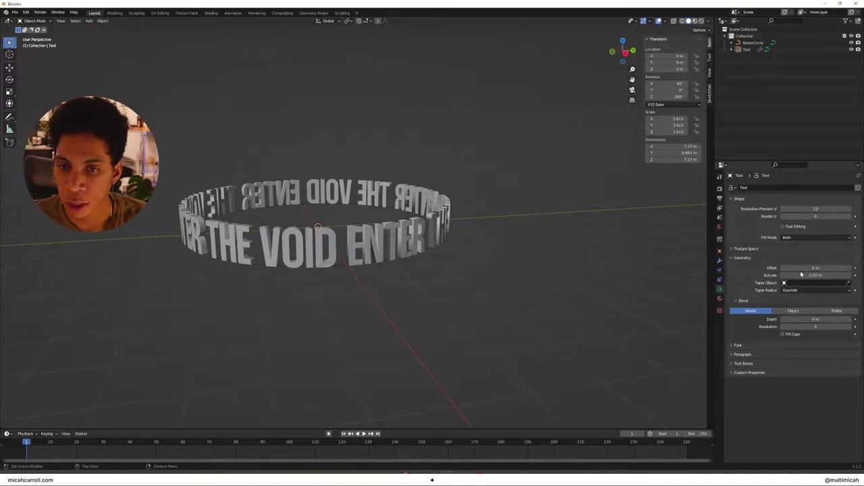
pyautogui.click(377, 233)
pyautogui.rightClick(378, 229)
pyautogui.click(565, 274)
pyautogui.moveTo(565, 274); pyautogui.dragTo(536, 287, button='middle')
pyautogui.click(417, 265)
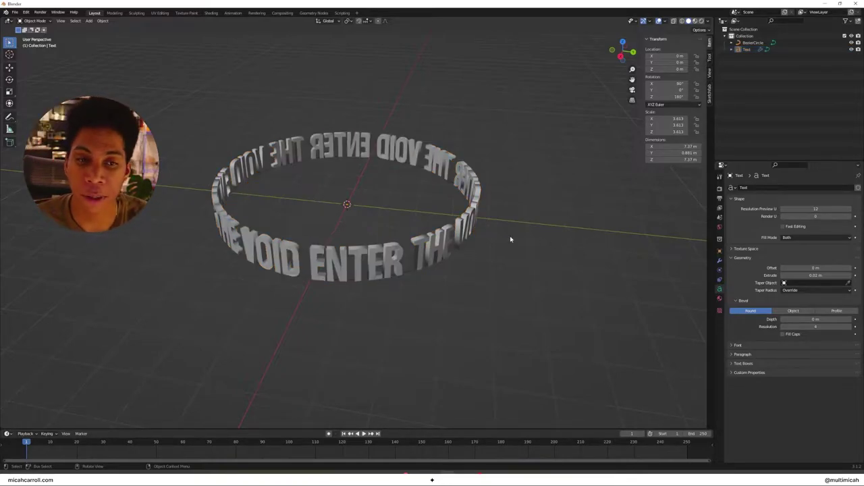
# - Parent the BezierCircle to the Text object
pyautogui.moveTo(530, 253); pyautogui.dragTo(587, 252, button='middle')
pyautogui.click(751, 43)
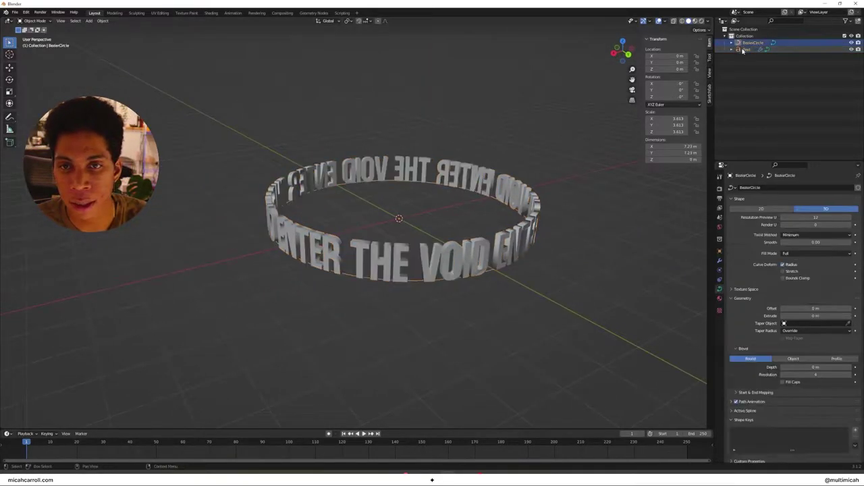
pyautogui.click(745, 50)
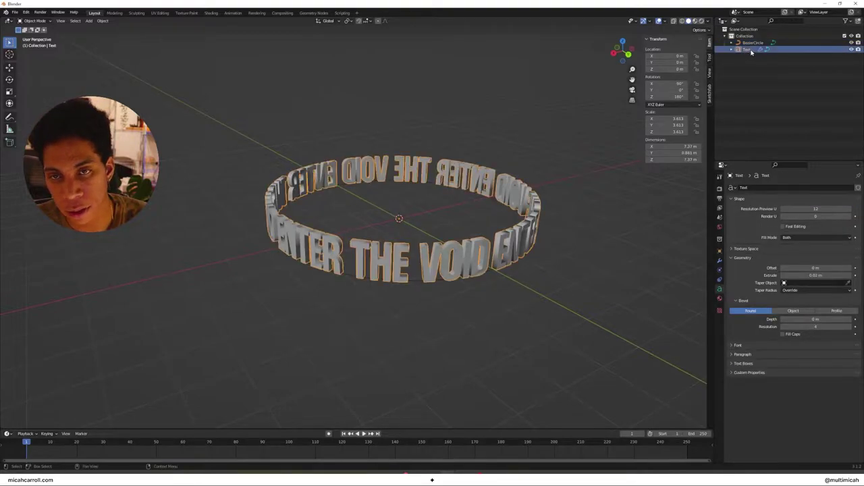
pyautogui.click(753, 43)
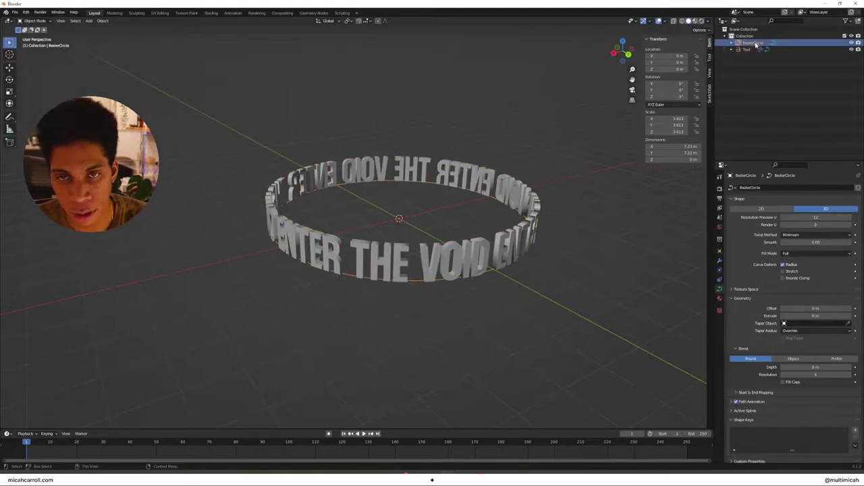
pyautogui.moveTo(756, 45); pyautogui.dragTo(747, 52)
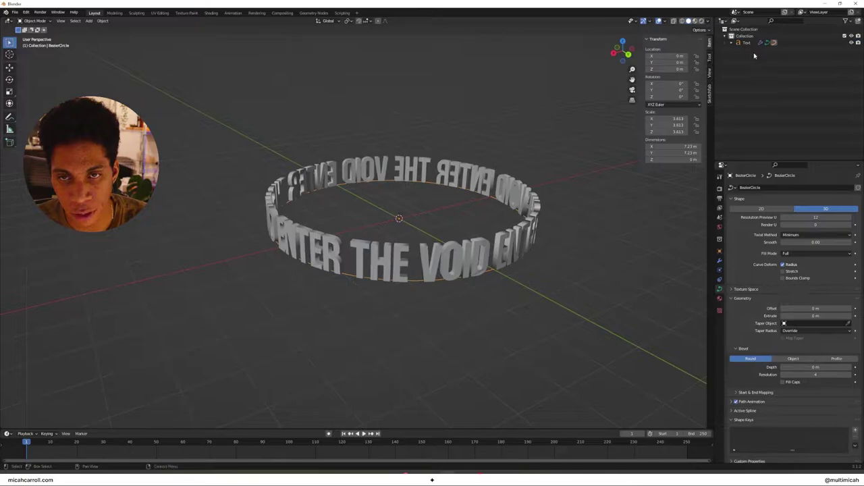
# - Rotate the text freely about the Z axis to test how the ring spins with its parented circle
pyautogui.click(531, 253)
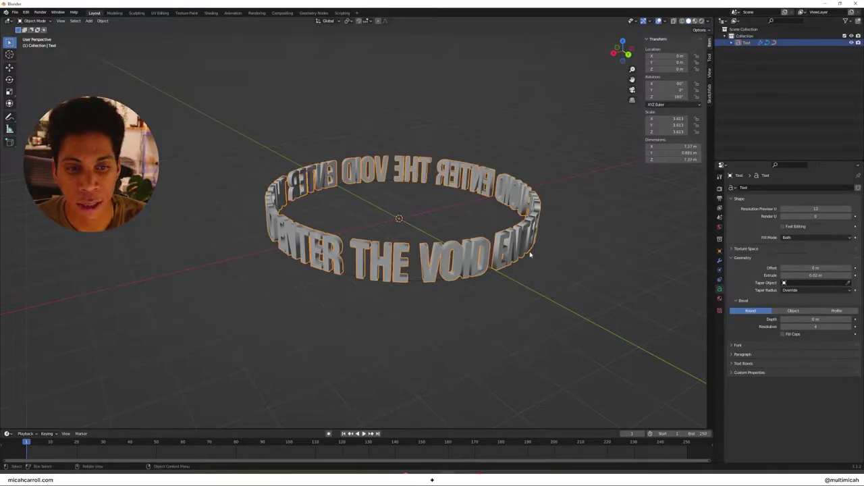
pyautogui.press('r')
pyautogui.press('z')
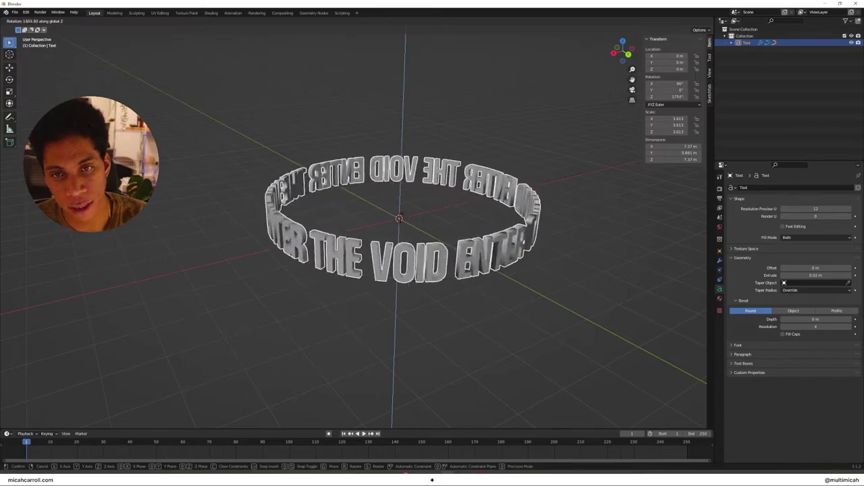
pyautogui.click(699, 133)
# - Set the text's Z rotation to 0°
pyautogui.write('0')
pyautogui.press('Return')
pyautogui.click(557, 135)
pyautogui.moveTo(557, 135); pyautogui.dragTo(589, 134, button='middle')
pyautogui.scroll(-2, 589, 133)
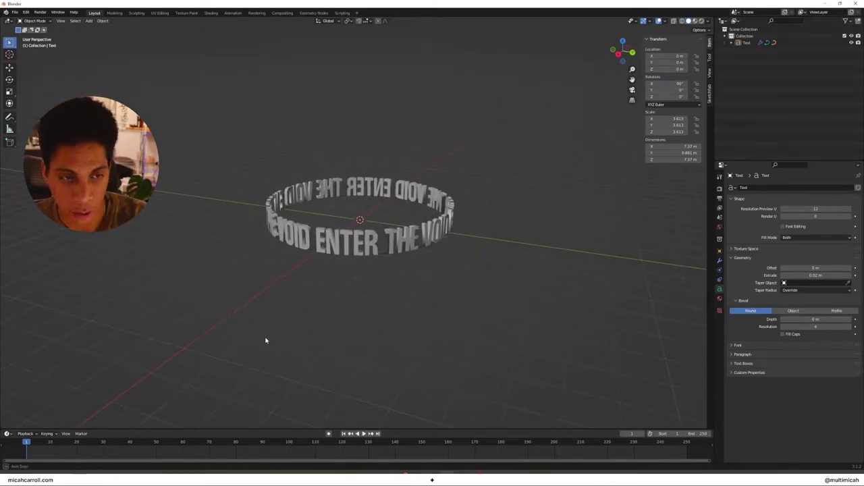
# - Insert a keyframe for the text's Z rotation of 0° at frame 0
pyautogui.moveTo(266, 339); pyautogui.dragTo(92, 466, button='middle')
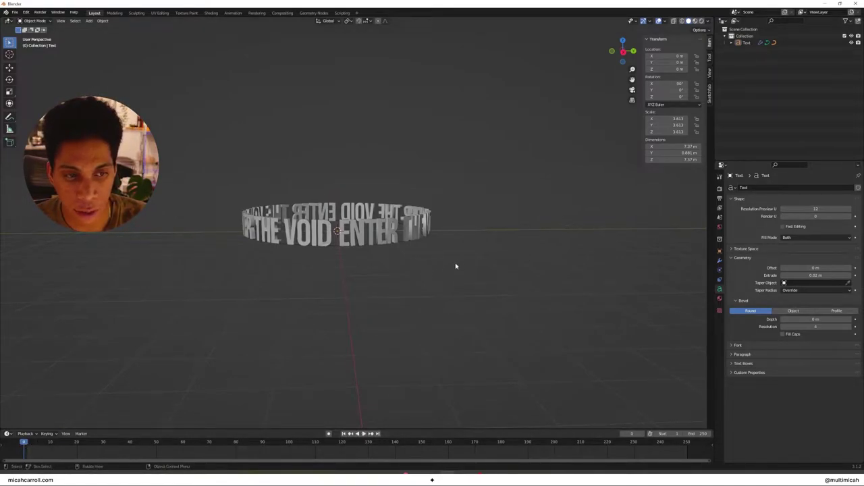
pyautogui.moveTo(455, 266); pyautogui.dragTo(457, 265, button='middle')
pyautogui.rightClick(665, 97)
pyautogui.click(666, 92)
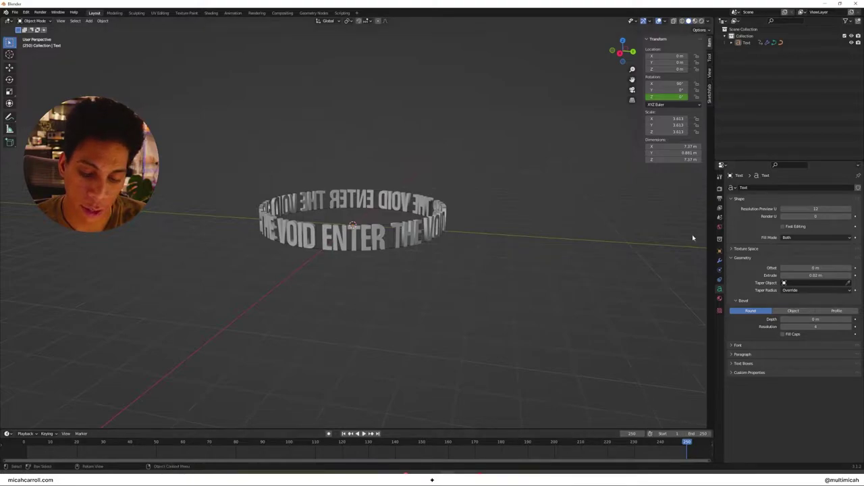
# - Set the text's Z rotation to 360° at frame 250 and keyframe it
pyautogui.doubleClick(668, 97)
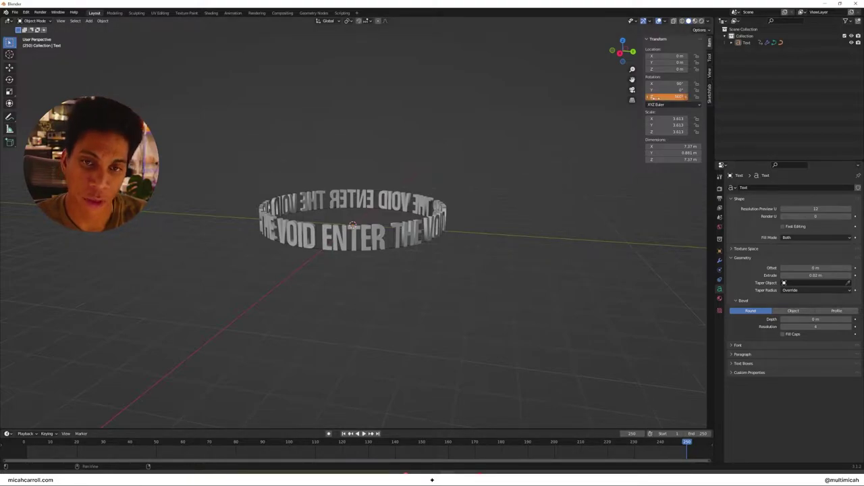
pyautogui.rightClick(653, 98)
pyautogui.click(658, 94)
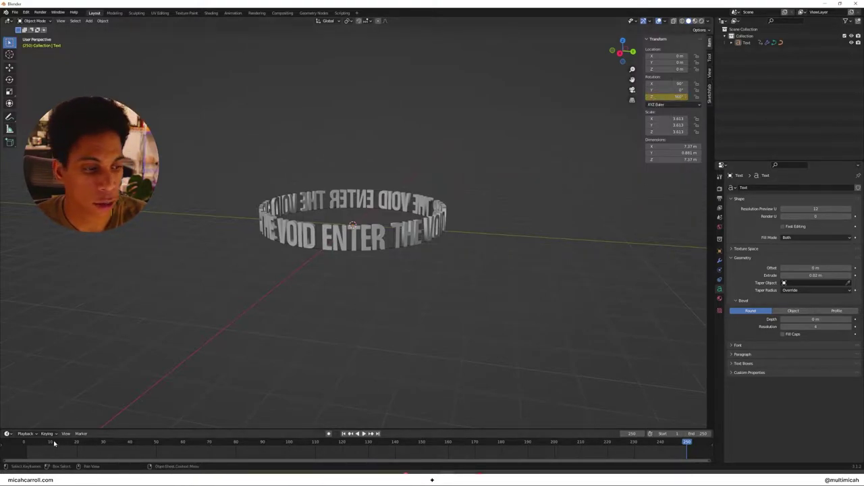
# - Play the ring's rotation animation from the start and view it from different angles
pyautogui.click(25, 442)
pyautogui.press('space')
pyautogui.moveTo(511, 303); pyautogui.dragTo(501, 276, button='middle')
pyautogui.press('space')
pyautogui.moveTo(393, 285); pyautogui.dragTo(367, 263, button='middle')
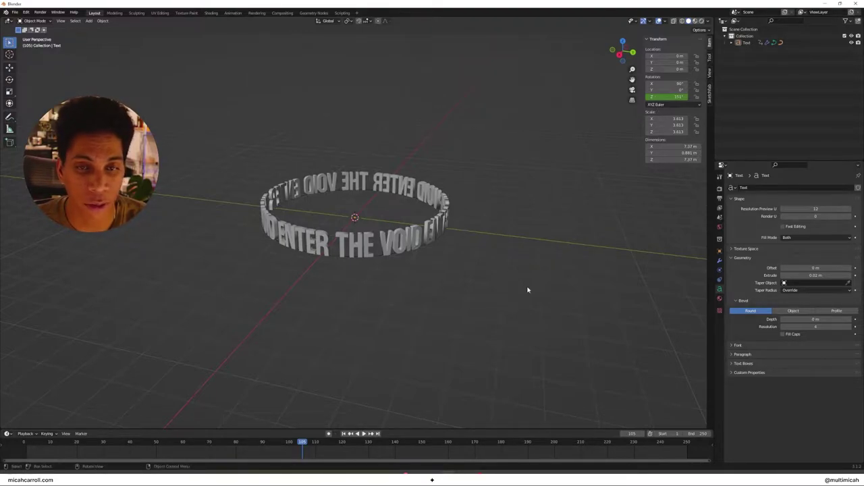
pyautogui.click(24, 444)
pyautogui.press('space')
pyautogui.moveTo(411, 297); pyautogui.dragTo(410, 284, button='middle')
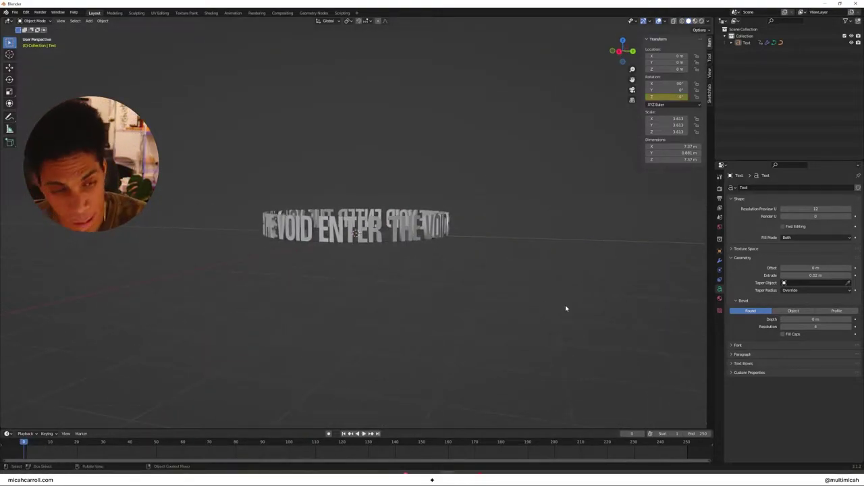
pyautogui.moveTo(483, 272); pyautogui.dragTo(494, 289, button='middle')
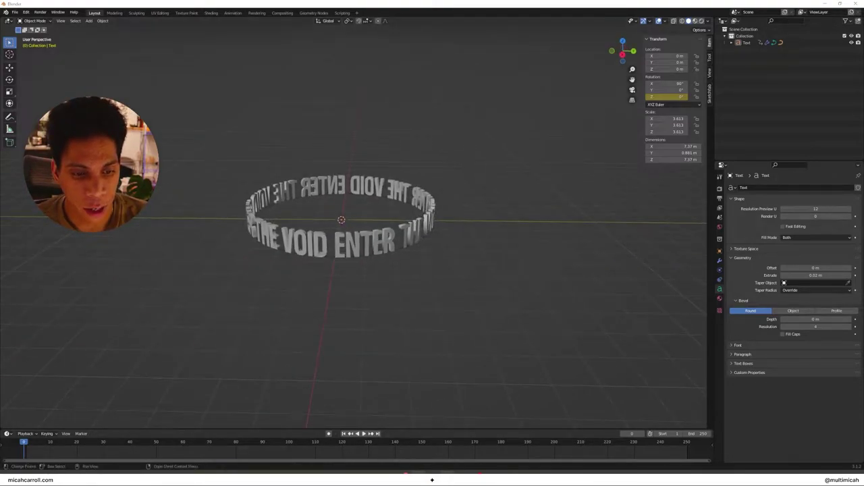
# - Switch to the web browser, search for pexels and open the Pexels website
pyautogui.hotkey('alt', 'Tab')
pyautogui.hotkey('ctrl', 'l')
pyautogui.write('pexels')
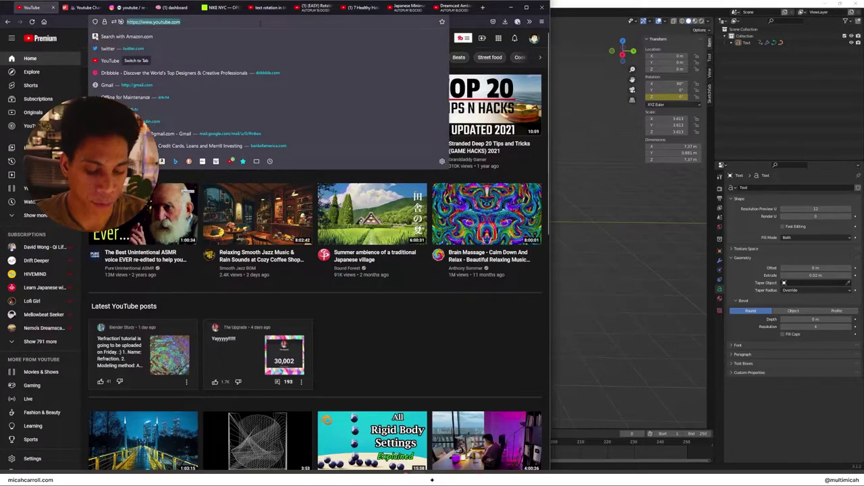
pyautogui.press('Return')
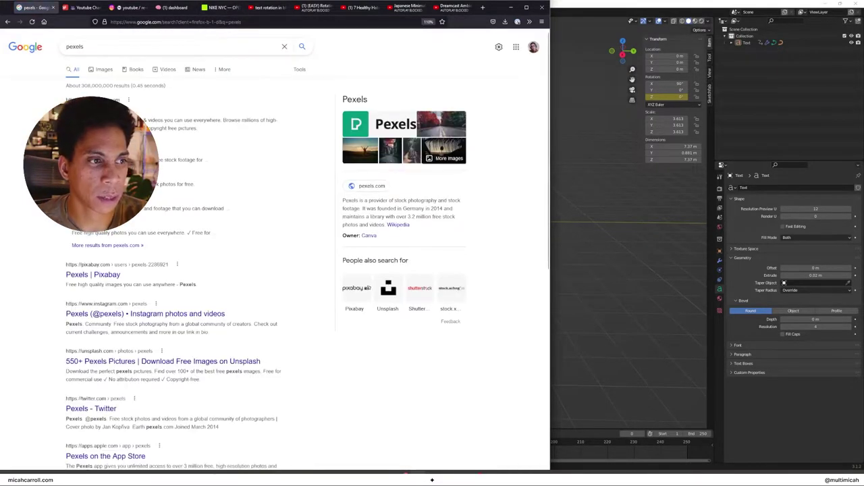
pyautogui.click(101, 111)
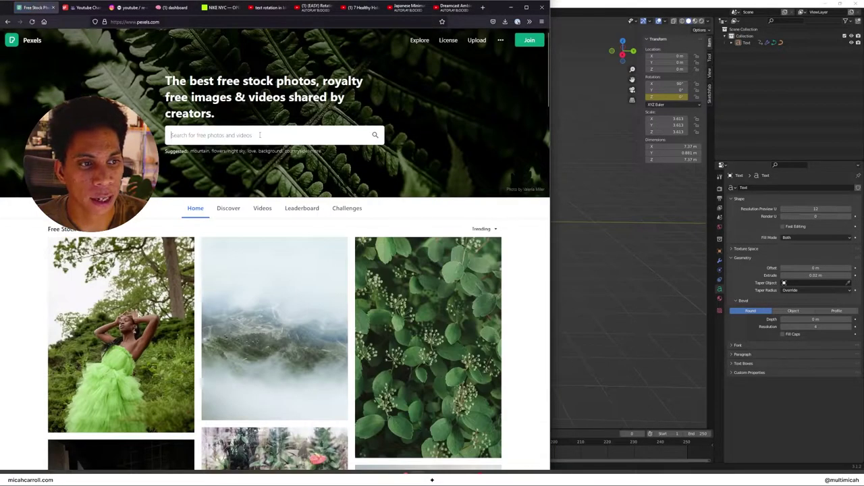
# - Search Pexels for "mountain" photos and browse the results
pyautogui.click(259, 135)
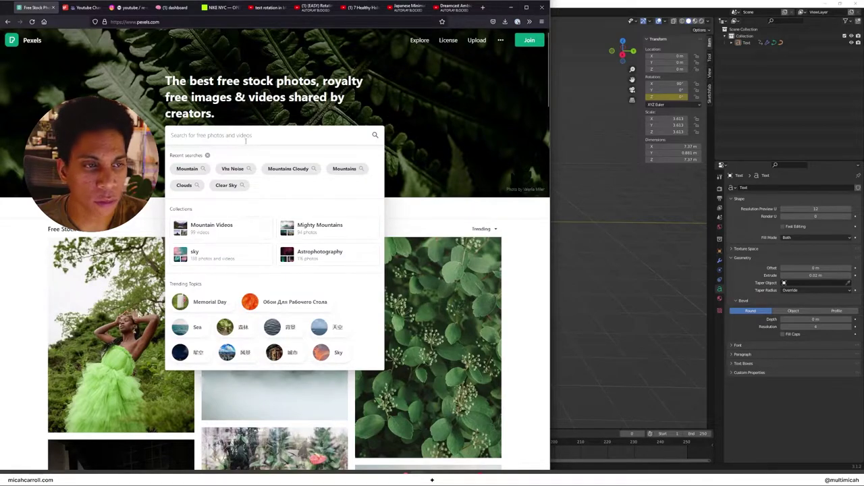
pyautogui.write('mountain')
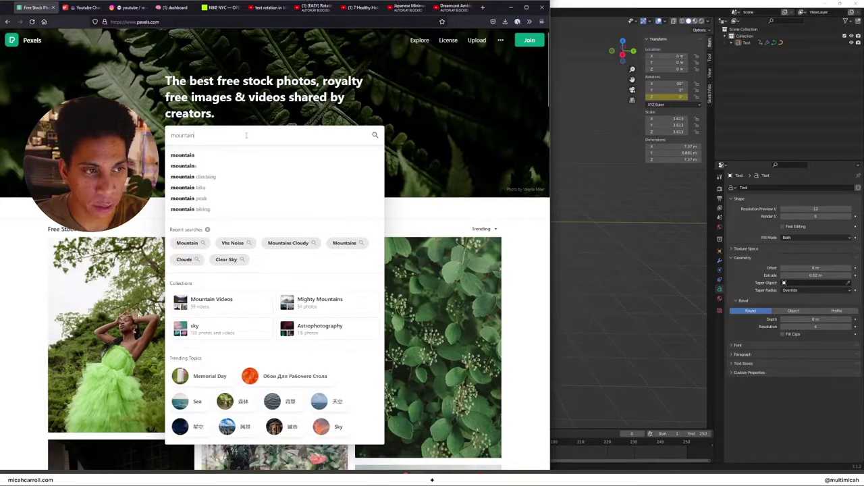
pyautogui.press('Return')
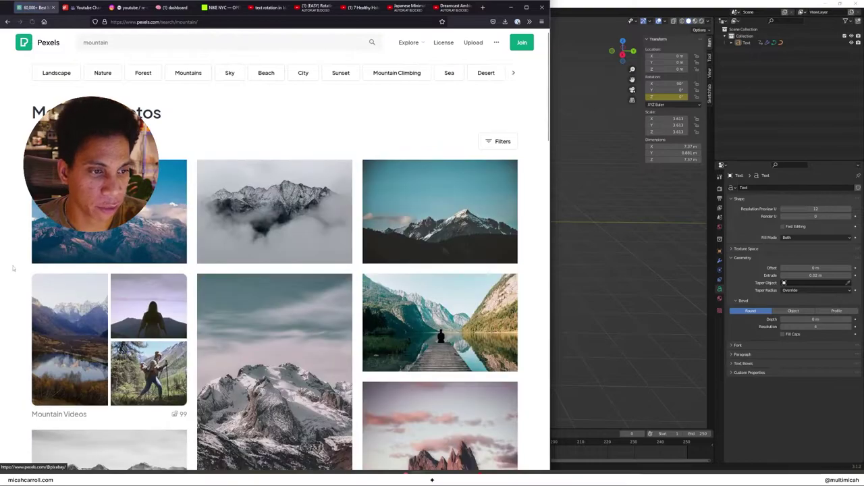
pyautogui.scroll(-2, 280, 246)
pyautogui.scroll(-2, 281, 247)
pyautogui.scroll(4, 280, 247)
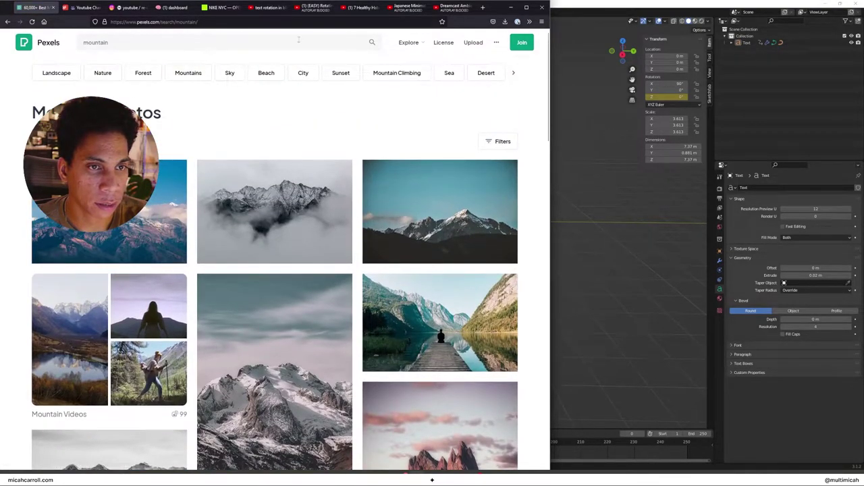
# - Search the Pexels stock videos for "mountain" and preview the Drone Footage Of The Mountain Top clip
pyautogui.click(8, 22)
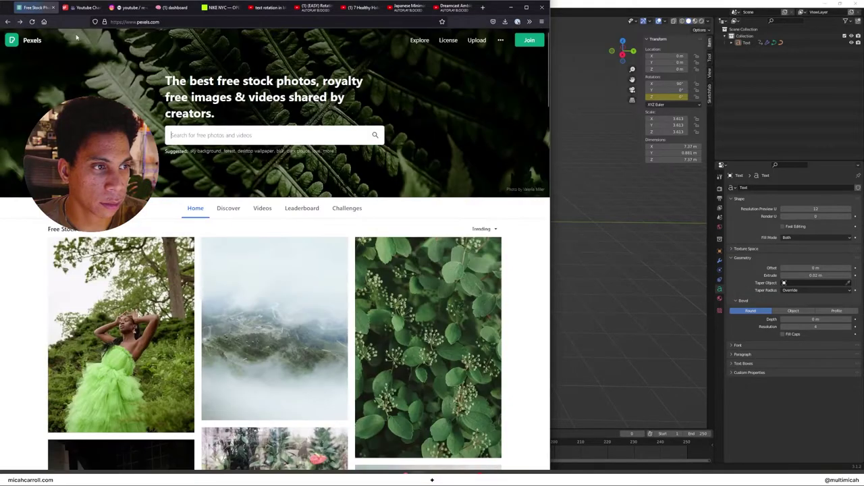
pyautogui.click(262, 210)
pyautogui.click(220, 127)
pyautogui.write('mountai')
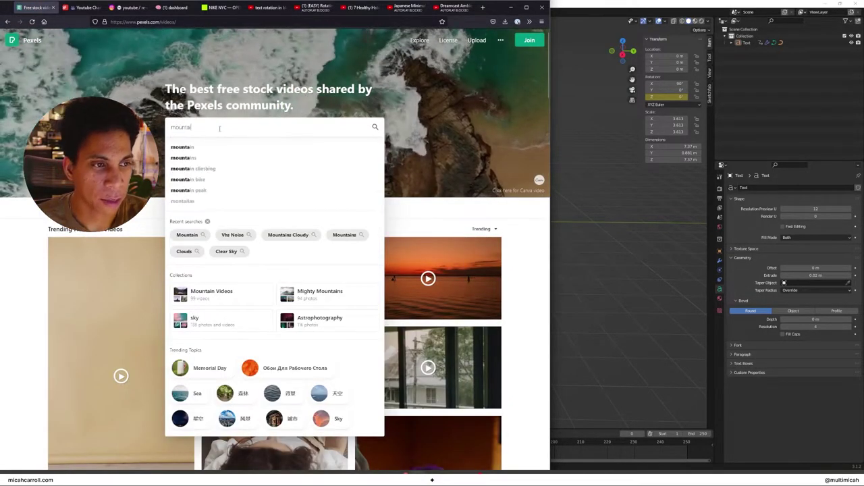
pyautogui.write('n')
pyautogui.press('Return')
pyautogui.click(314, 306)
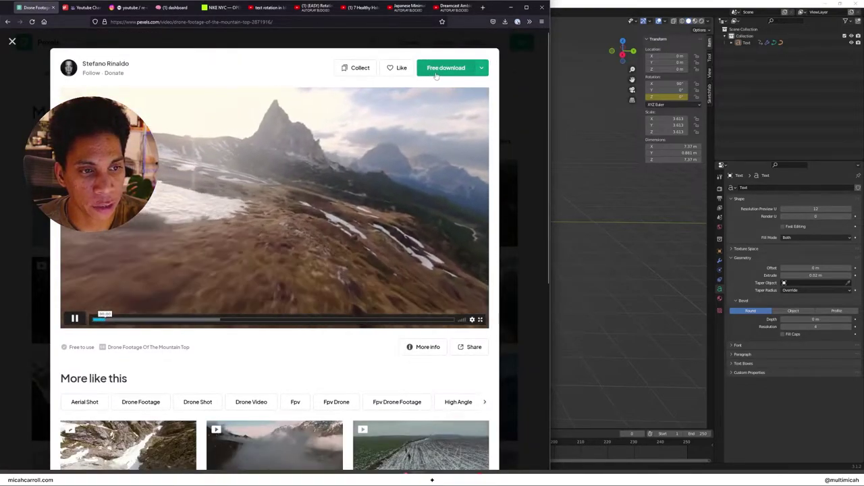
pyautogui.click(506, 223)
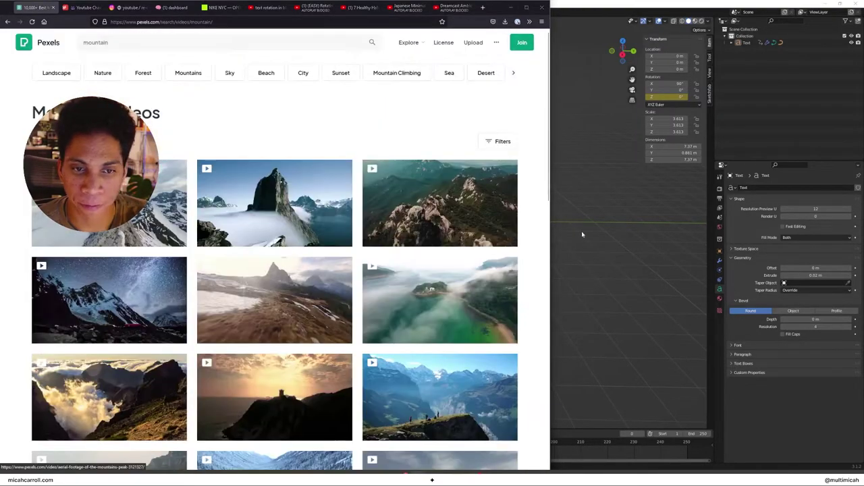
# - Switch back to Blender and add a camera from the front view
pyautogui.click(584, 235)
pyautogui.moveTo(500, 210); pyautogui.dragTo(463, 212, button='middle')
pyautogui.press('`')
pyautogui.click(412, 180)
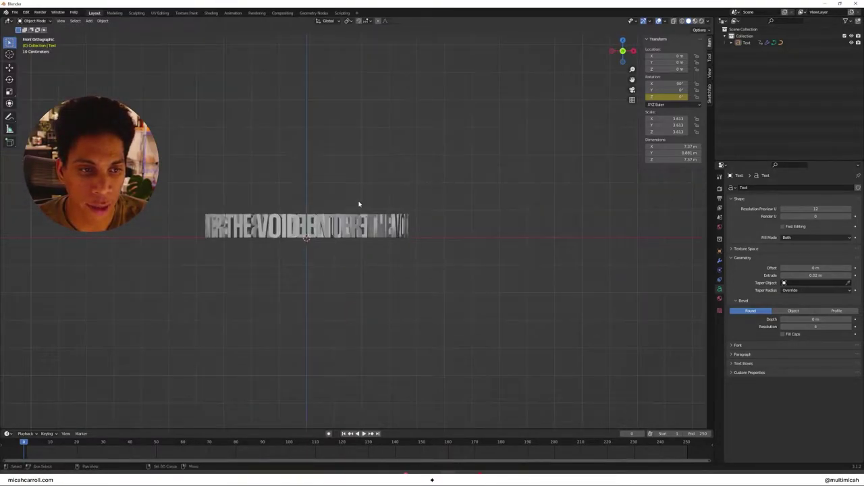
pyautogui.hotkey('shift', 'a')
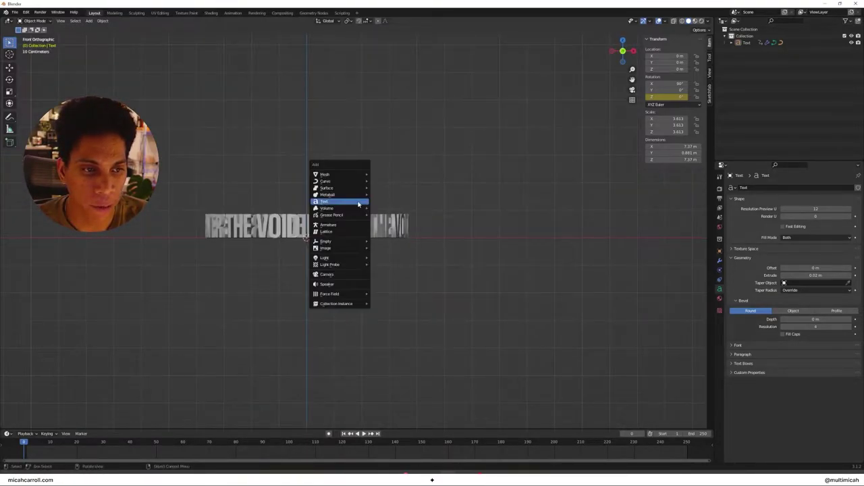
pyautogui.click(361, 276)
# - Move the camera along the Y axis to about -13 m, in front of the text ring
pyautogui.moveTo(452, 263); pyautogui.dragTo(430, 155, button='middle')
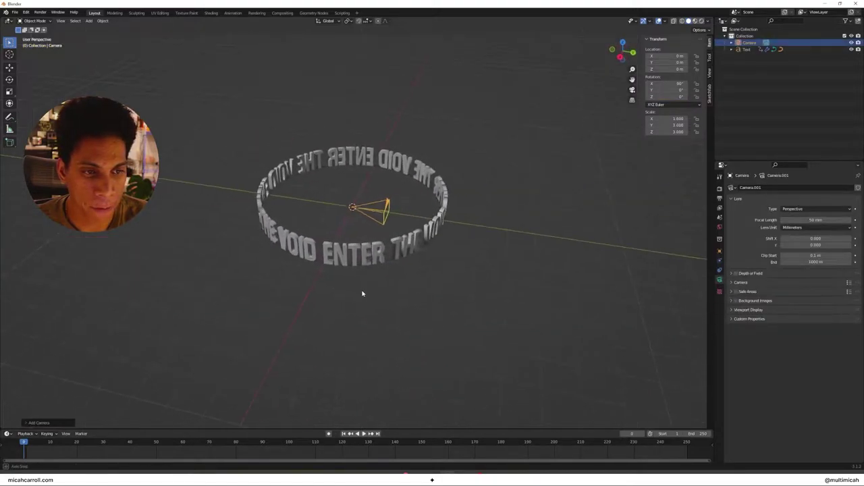
pyautogui.press('g')
pyautogui.press('y')
pyautogui.click(97, 245)
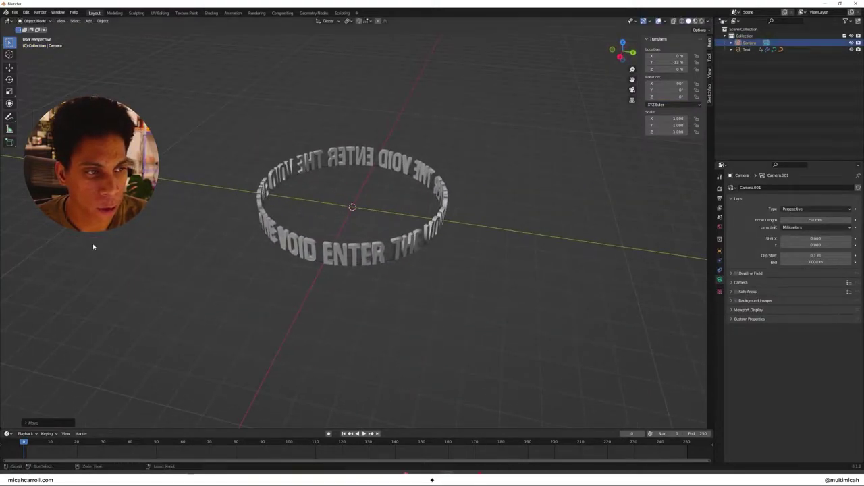
# - Look through the camera and raise it along Z to about 0.55 m to centre the text ring in frame
pyautogui.moveTo(93, 245); pyautogui.dragTo(288, 225, button='middle')
pyautogui.press('`')
pyautogui.click(249, 265)
pyautogui.scroll(-1, 529, 215)
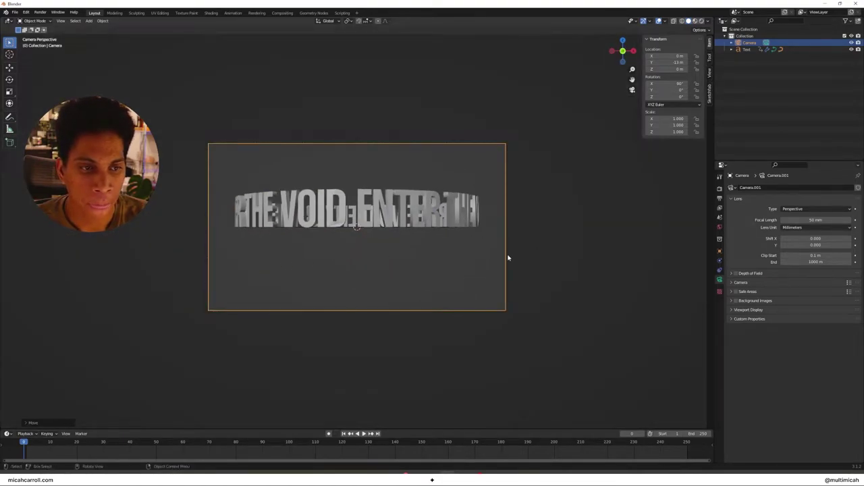
pyautogui.press('g')
pyautogui.press('z')
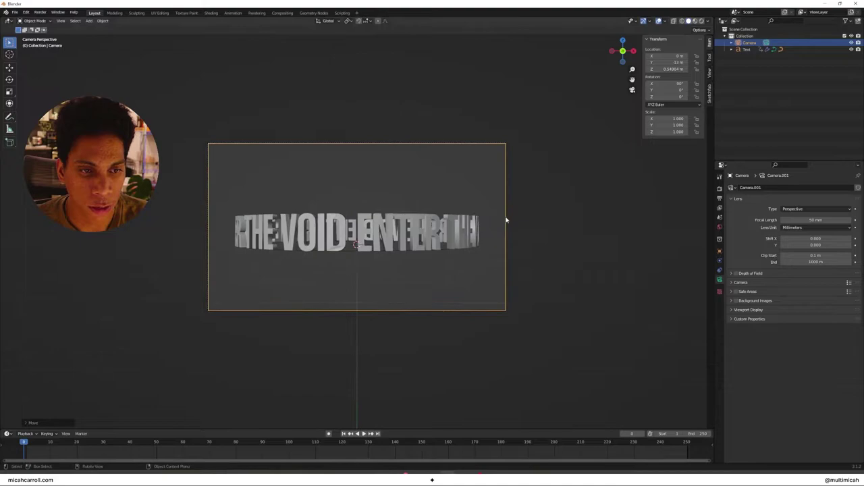
pyautogui.click(592, 223)
# - Split the 3D viewport vertically and show the camera view in the second viewport
pyautogui.moveTo(592, 224); pyautogui.dragTo(420, 397, button='middle')
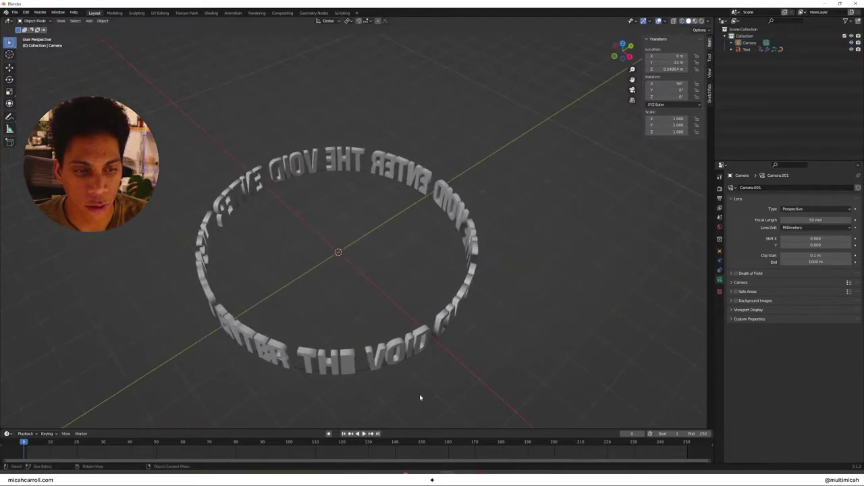
pyautogui.rightClick(364, 431)
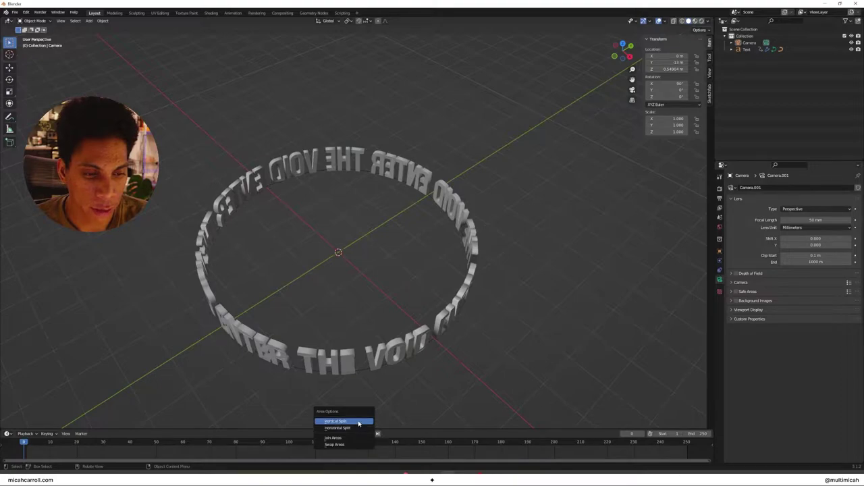
pyautogui.click(359, 421)
pyautogui.click(353, 424)
pyautogui.moveTo(446, 309); pyautogui.dragTo(500, 294, button='middle')
pyautogui.press('KP_0')
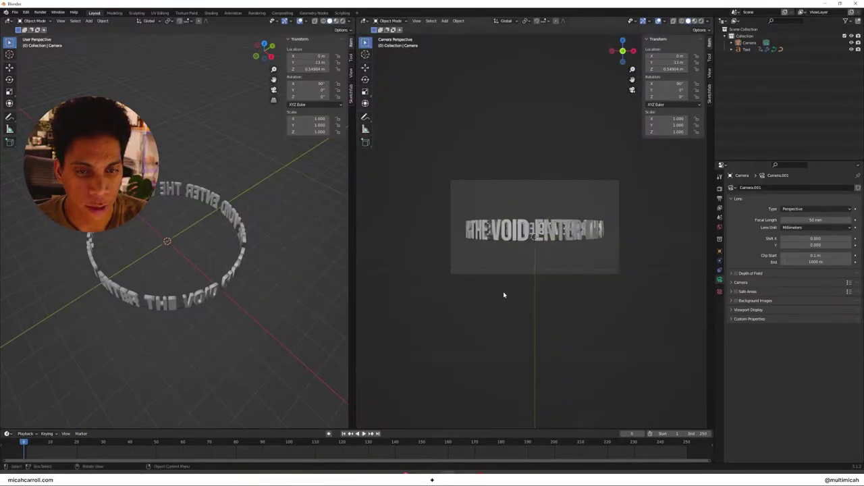
# - Import the mountain video from the project folders under 2020-2022 using Images as Planes
pyautogui.moveTo(255, 272); pyautogui.dragTo(303, 277, button='middle')
pyautogui.hotkey('shift', 'a')
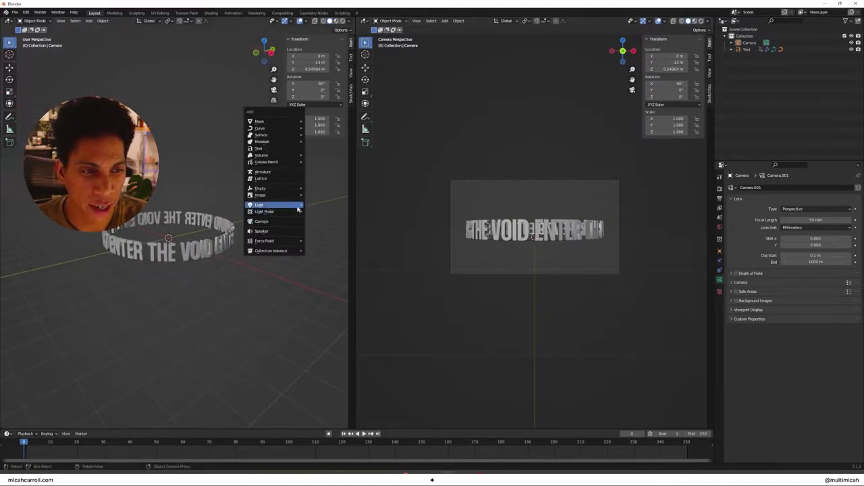
pyautogui.moveTo(295, 200)
pyautogui.click(326, 208)
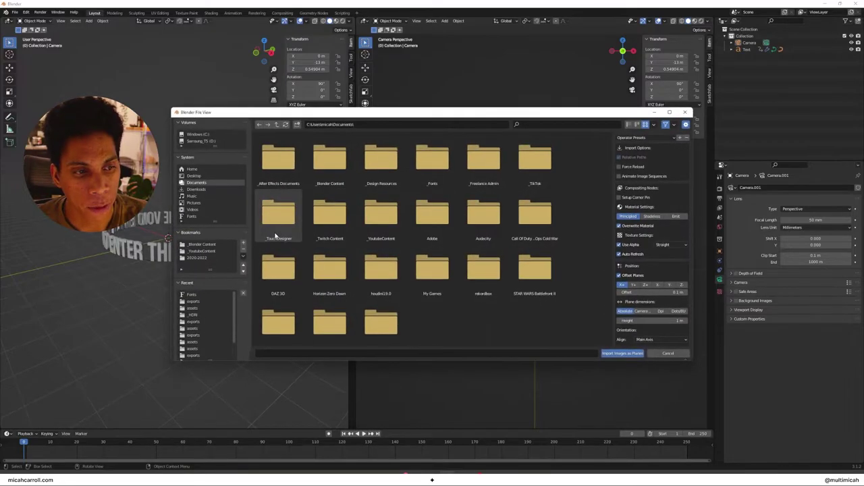
pyautogui.click(197, 258)
pyautogui.click(278, 160)
pyautogui.click(629, 125)
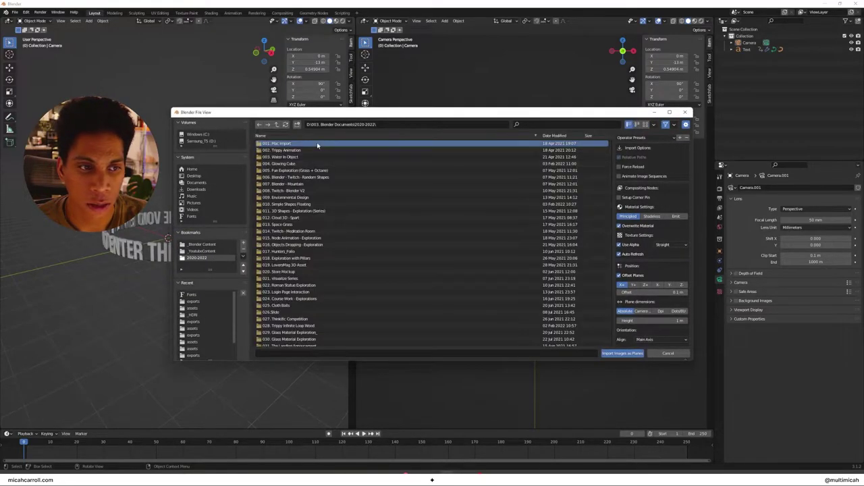
pyautogui.doubleClick(287, 145)
pyautogui.doubleClick(283, 148)
pyautogui.click(282, 144)
pyautogui.click(622, 353)
# - Move the video plane along Y to about 7.27 m, behind the text ring
pyautogui.moveTo(187, 295); pyautogui.dragTo(297, 275, button='middle')
pyautogui.press('g')
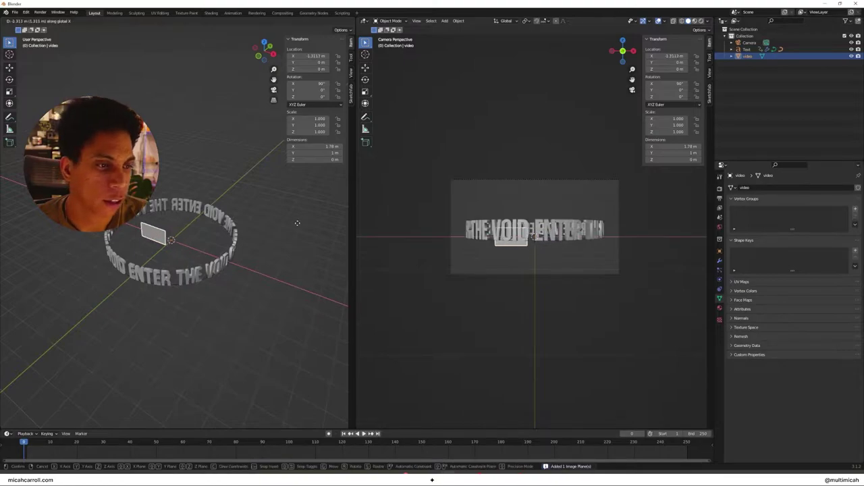
pyautogui.press('y')
pyautogui.click(309, 188)
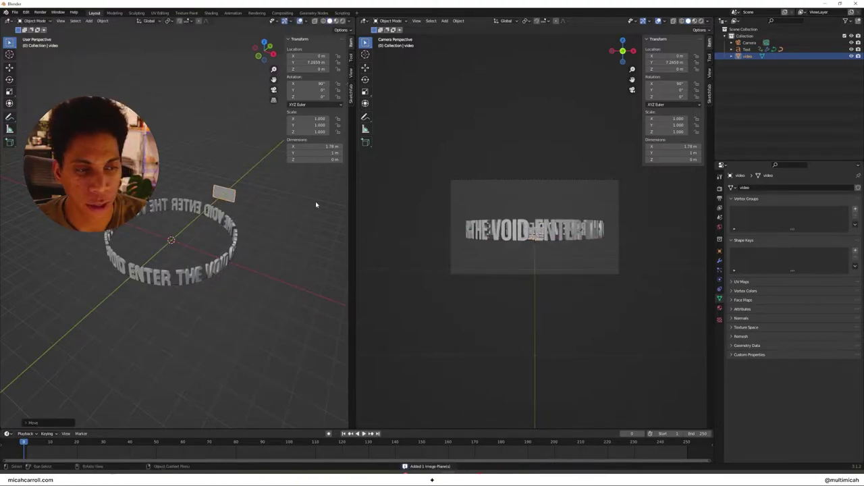
# - Scale the video plane to about 9.64 and reposition it at about 9.42 m on Y and 0.58 m on Z
pyautogui.press('s')
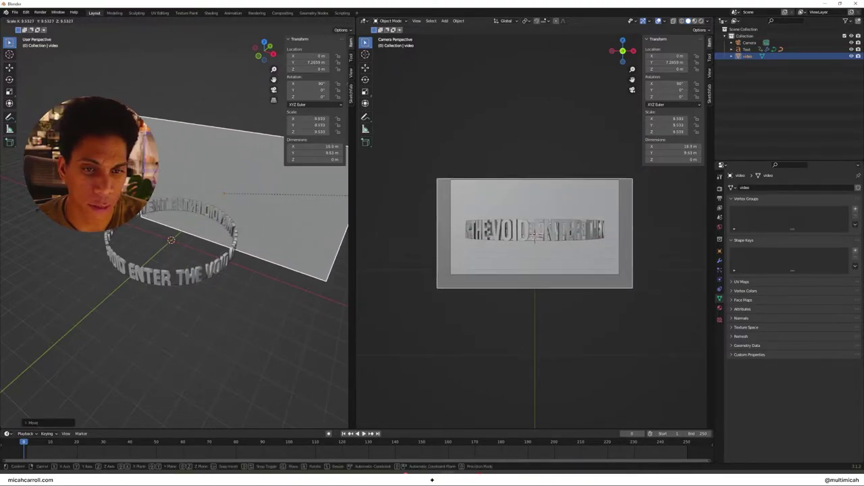
pyautogui.click(260, 223)
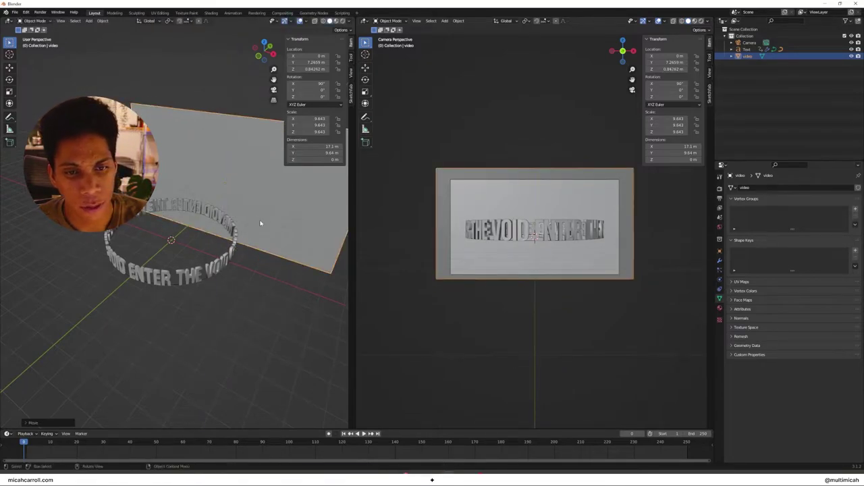
pyautogui.press('g')
pyautogui.click(271, 219)
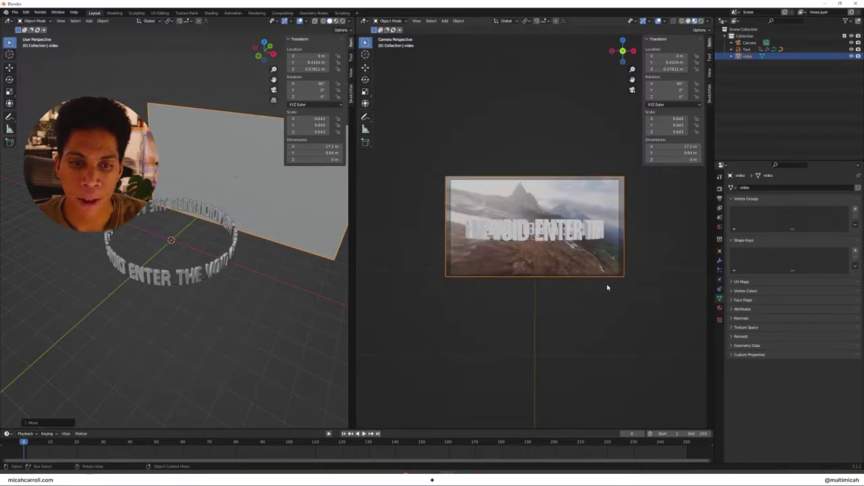
# - Play the animation and move the video plane farther back along Y to about 14.26 m
pyautogui.press('space')
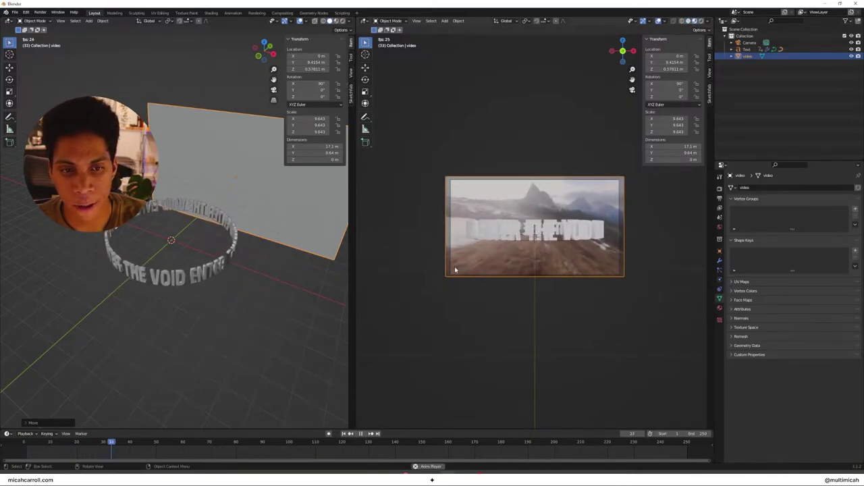
pyautogui.click(259, 324)
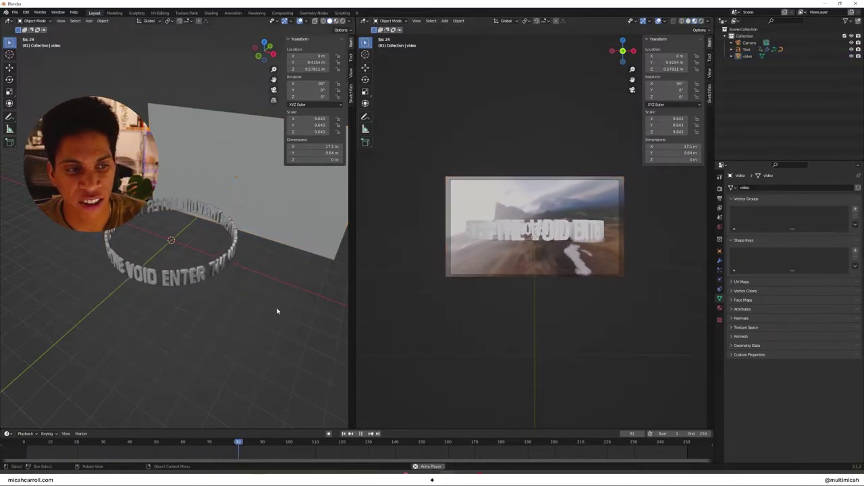
pyautogui.click(270, 211)
pyautogui.moveTo(266, 212); pyautogui.dragTo(284, 202, button='middle')
pyautogui.press('g')
pyautogui.press('y')
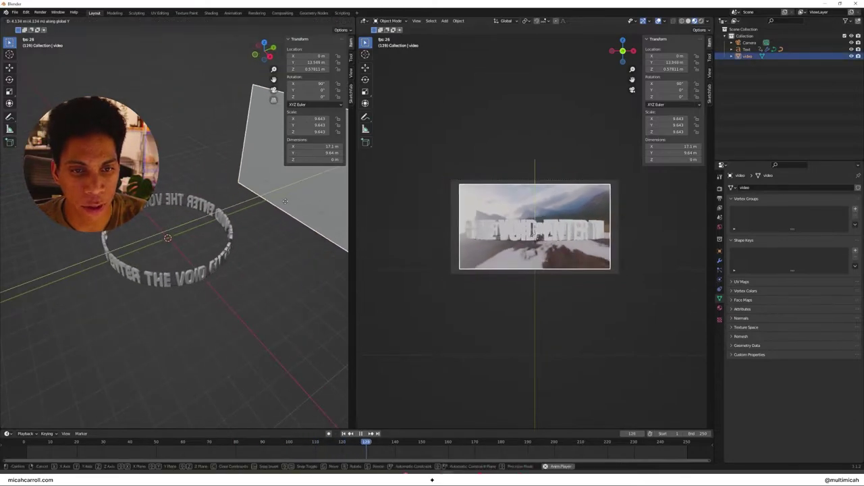
pyautogui.click(289, 199)
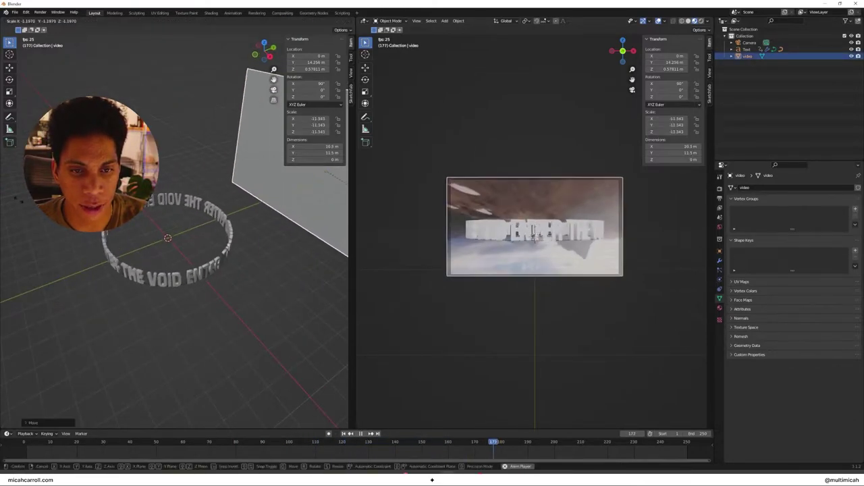
# - Move the video plane back along Y to about 22.55 m and scale it to about 16.22 to fill the camera frame
pyautogui.scroll(-3, 245, 274)
pyautogui.press('g')
pyautogui.press('y')
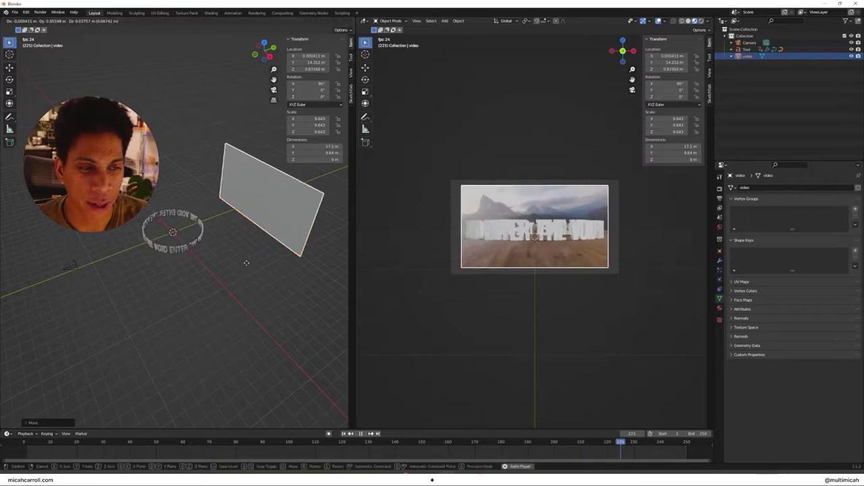
pyautogui.press('s')
pyautogui.click(20, 277)
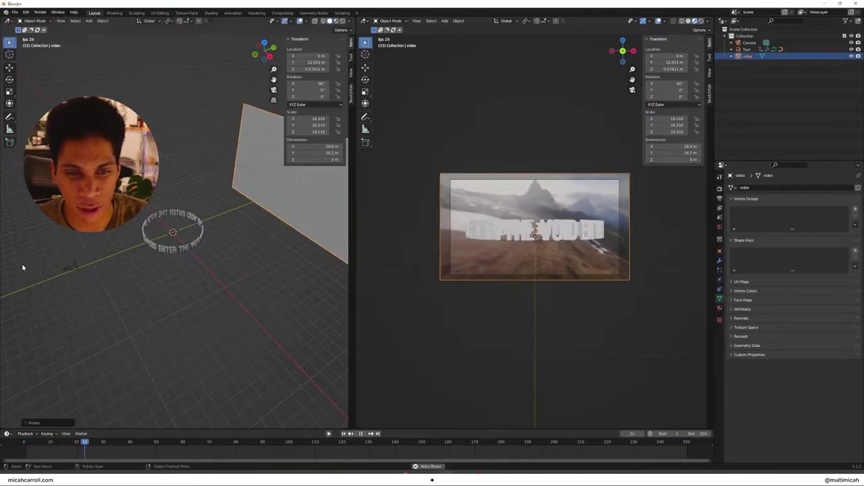
# - Scale the text ring down to about 3.297 so it sits comfortably inside the camera frame
pyautogui.click(177, 261)
pyautogui.moveTo(189, 266); pyautogui.dragTo(228, 255, button='middle')
pyautogui.click(203, 242)
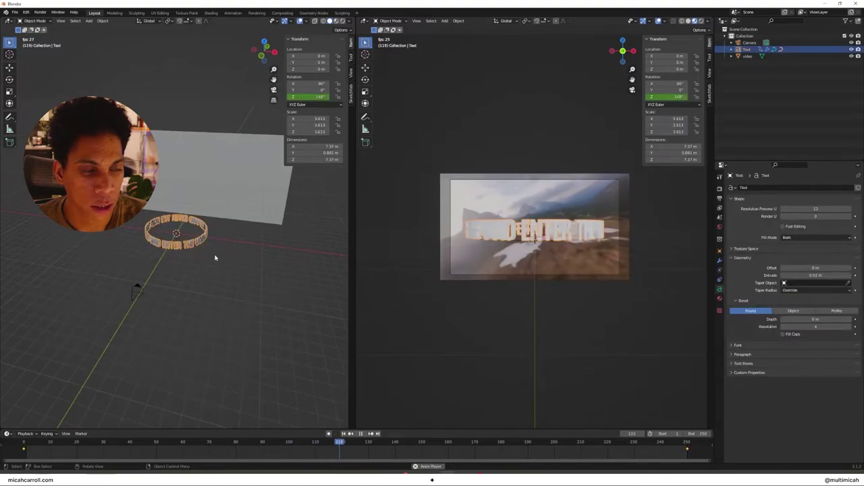
pyautogui.press('s')
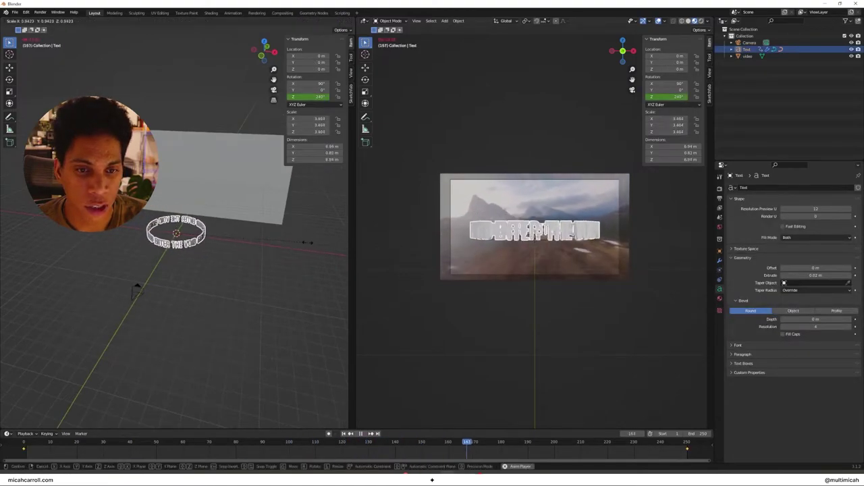
pyautogui.click(304, 243)
pyautogui.click(306, 301)
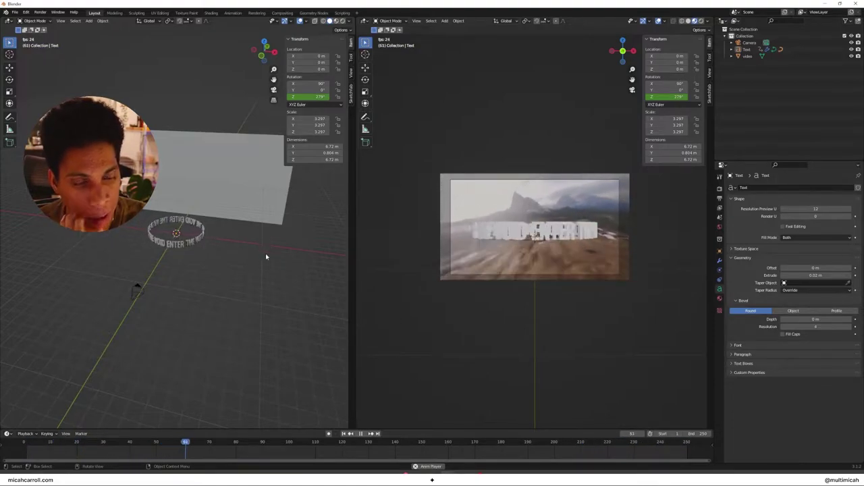
# - Play and scrub the animation through its end and start frames to examine the ring's rotation loop, returning to frame 0
pyautogui.scroll(2, 265, 257)
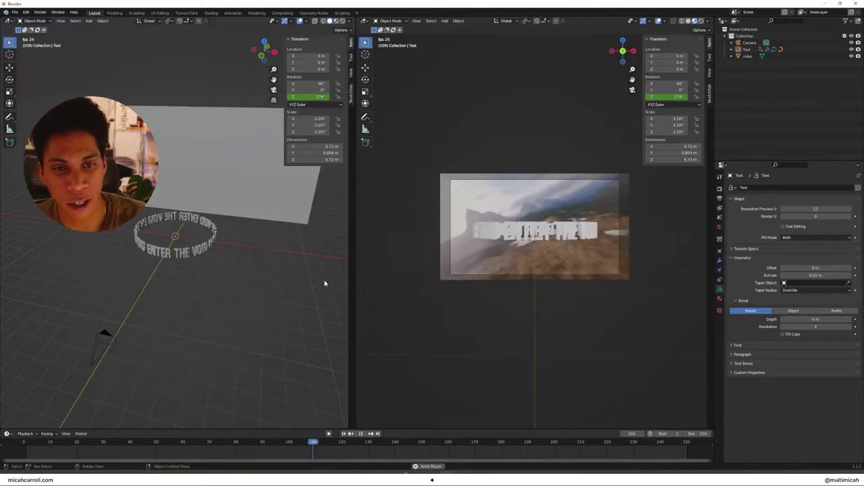
pyautogui.press('space')
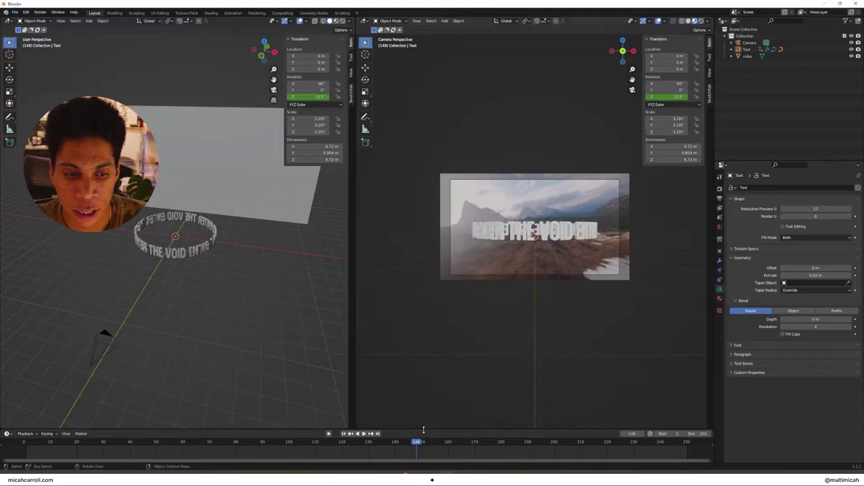
pyautogui.press('space')
pyautogui.click(689, 443)
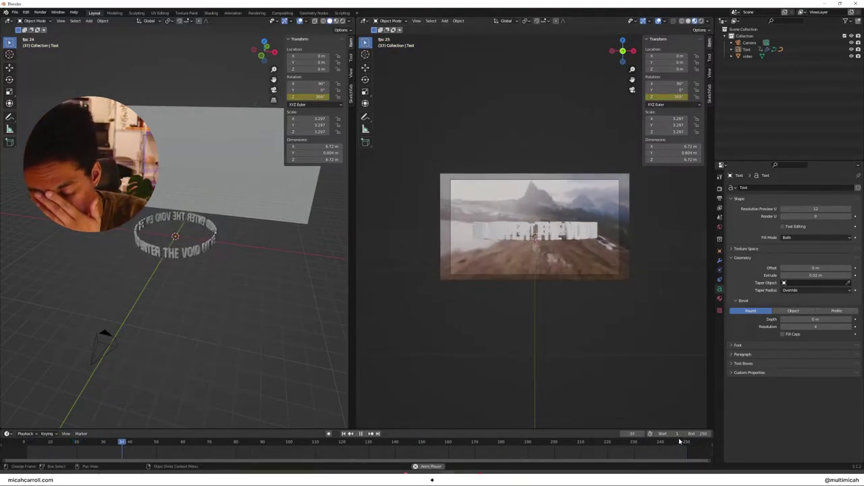
pyautogui.press('space')
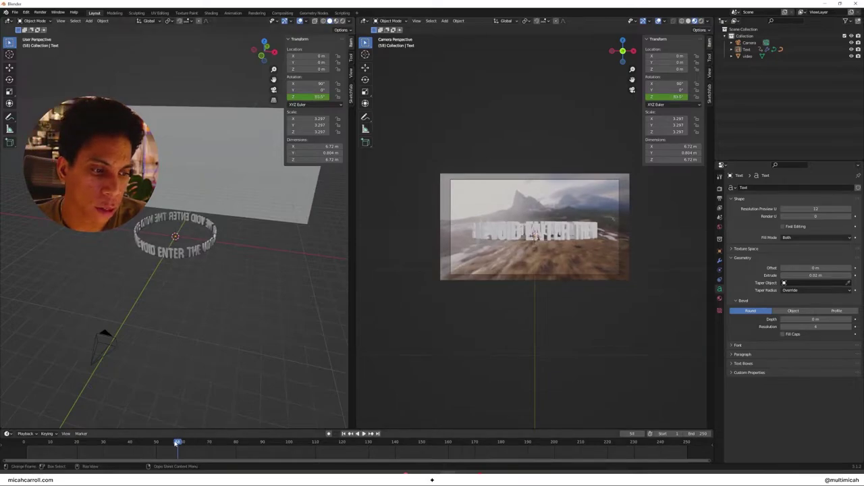
pyautogui.moveTo(177, 443); pyautogui.dragTo(684, 453)
pyautogui.press('space')
pyautogui.click(27, 439)
pyautogui.click(25, 440)
pyautogui.press('space')
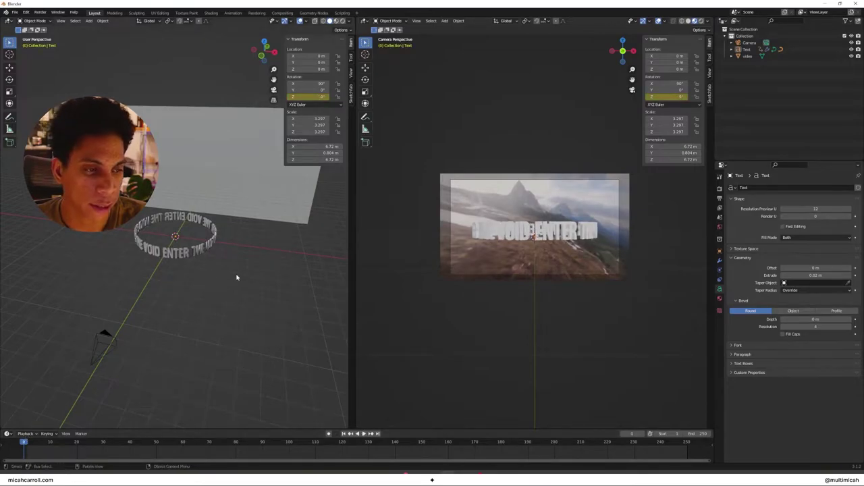
# - Tilt the text ring by setting its Y rotation to 9° and check the tilt during playback
pyautogui.moveTo(254, 276); pyautogui.dragTo(218, 252, button='middle')
pyautogui.click(216, 248)
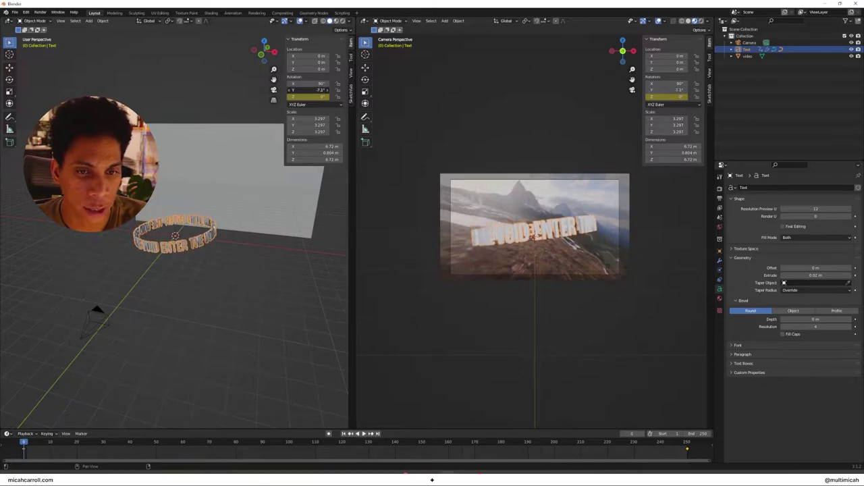
pyautogui.press('space')
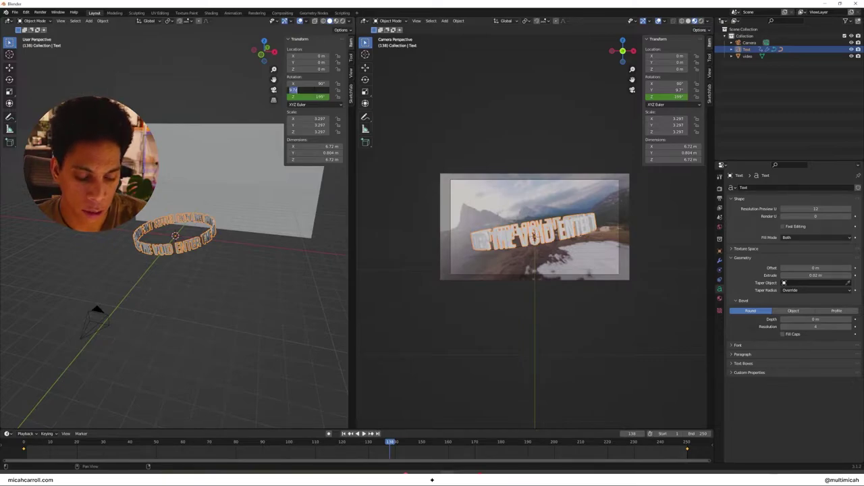
pyautogui.click(231, 331)
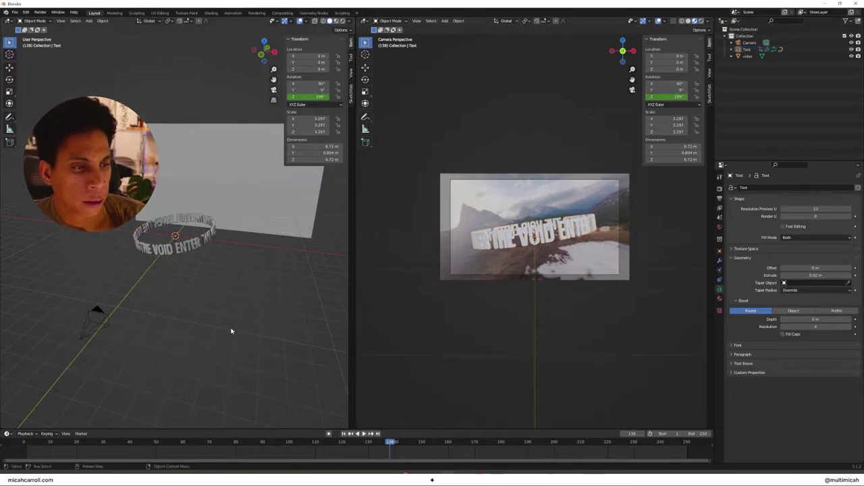
# - Split the camera viewport horizontally and turn the lower area into a Shader Editor for the text object
pyautogui.rightClick(479, 431)
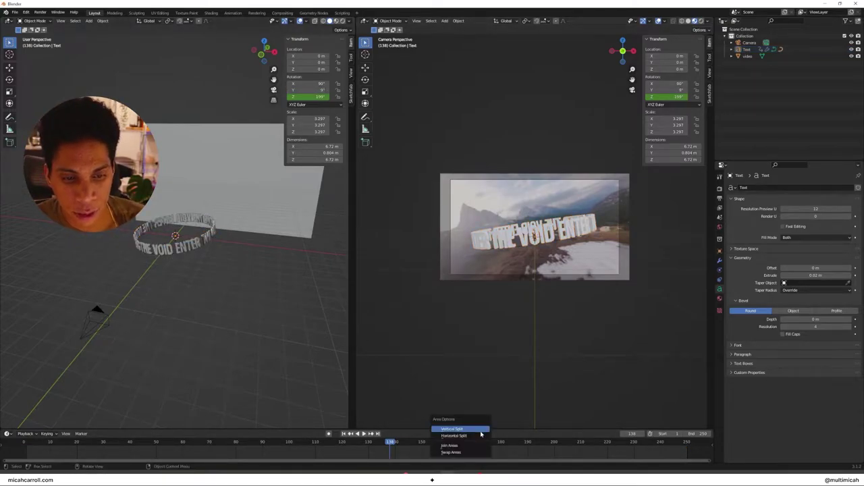
pyautogui.click(481, 435)
pyautogui.click(465, 237)
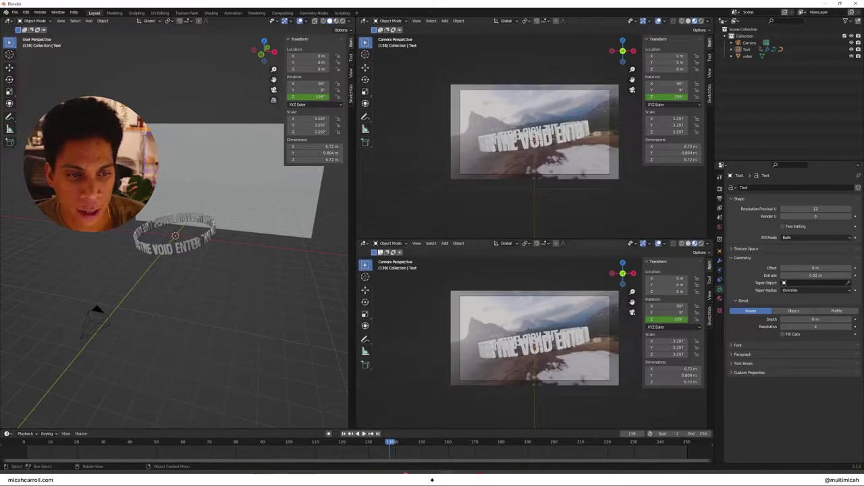
pyautogui.click(146, 254)
pyautogui.click(363, 243)
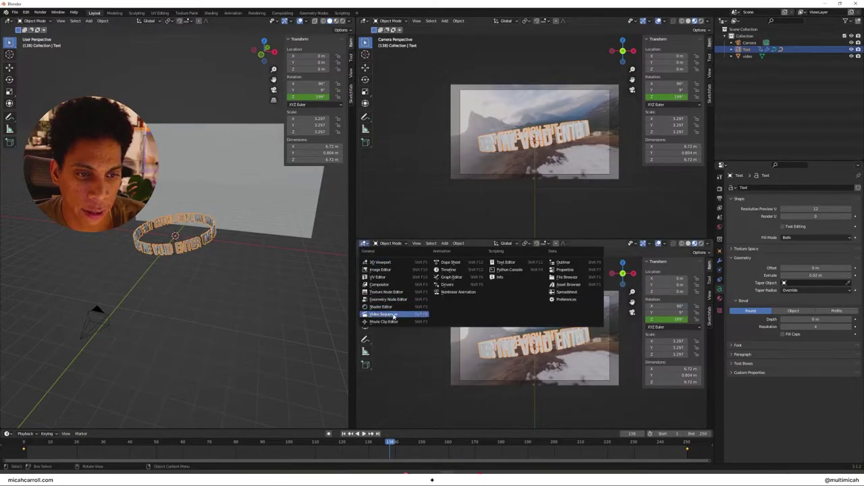
pyautogui.click(386, 306)
# - Create a new material on the text and add a ColorRamp node beside the Principled BSDF
pyautogui.click(547, 244)
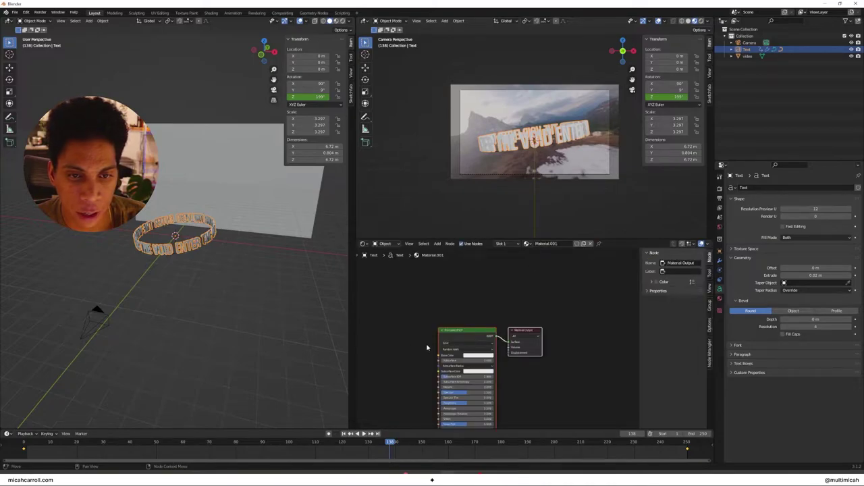
pyautogui.press('Home')
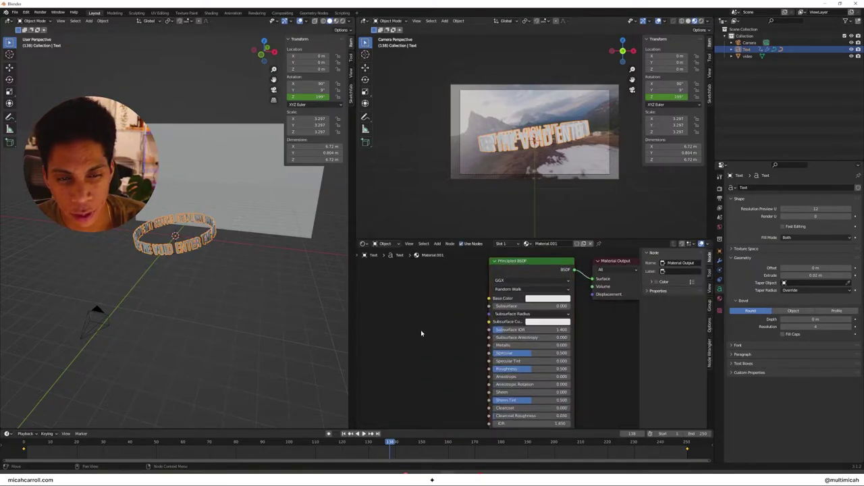
pyautogui.hotkey('shift', 'a')
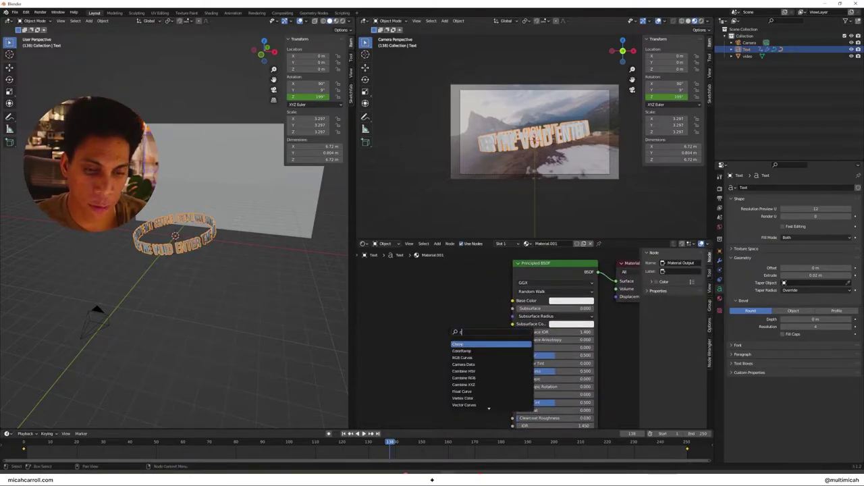
pyautogui.press('Return')
pyautogui.click(435, 312)
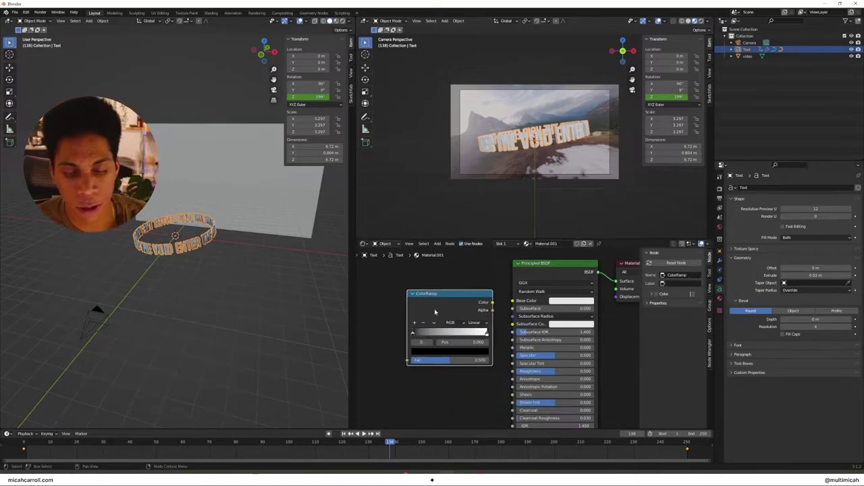
pyautogui.press('Home')
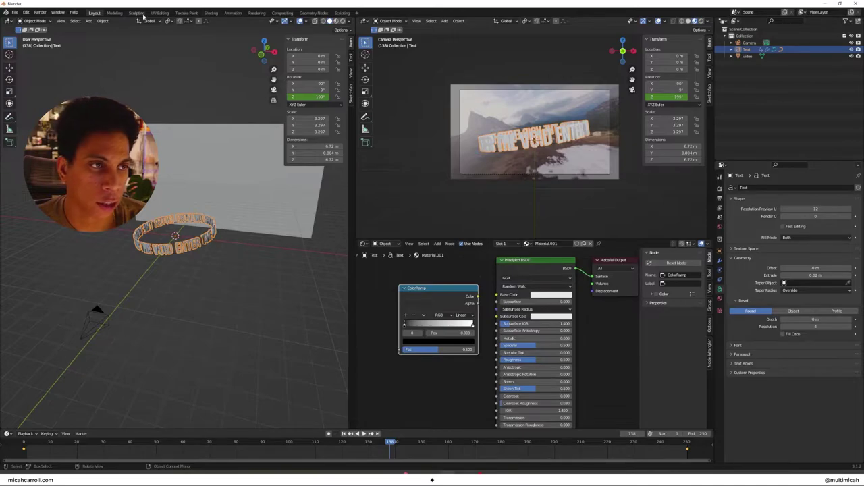
# - Switch to the Shading workspace and connect the ColorRamp's Color output to the Principled BSDF's Base Color
pyautogui.click(211, 13)
pyautogui.scroll(2, 500, 388)
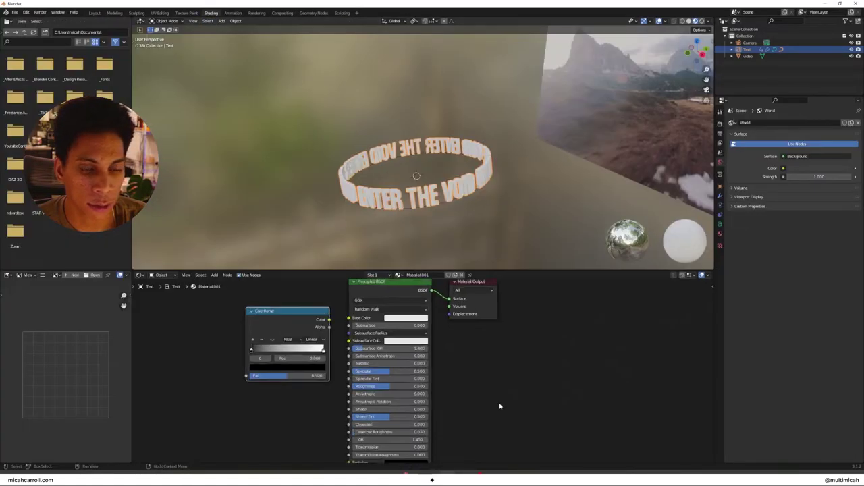
pyautogui.moveTo(479, 218); pyautogui.dragTo(500, 270, button='middle')
pyautogui.keyDown('ctrl'); pyautogui.hscroll(-2, 347, 331); pyautogui.keyUp('ctrl')
pyautogui.moveTo(357, 317); pyautogui.dragTo(377, 315)
pyautogui.moveTo(206, 335); pyautogui.dragTo(282, 336, button='middle')
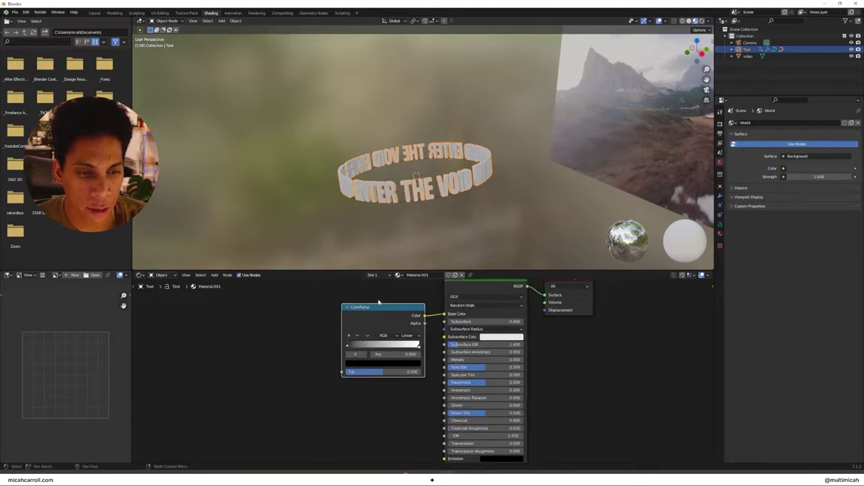
pyautogui.moveTo(378, 303); pyautogui.dragTo(349, 296)
pyautogui.moveTo(276, 345); pyautogui.dragTo(295, 346, button='middle')
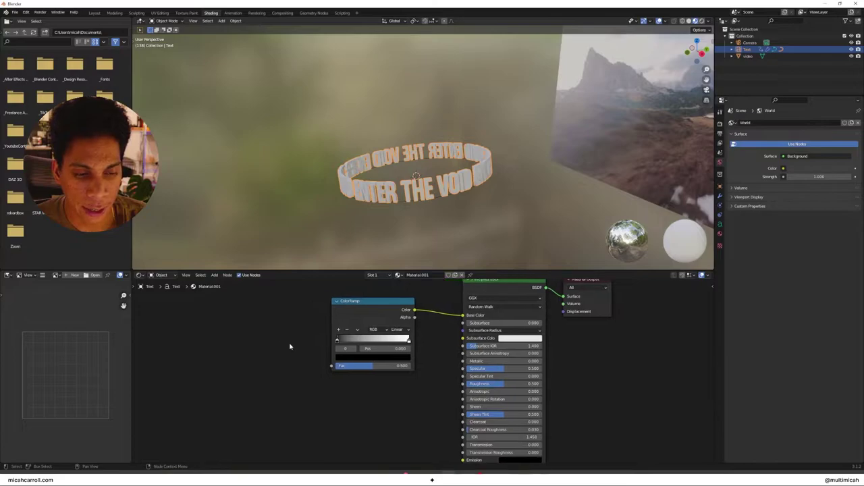
# - Set the ColorRamp to HSL color mode and brighten its first stop to white
pyautogui.click(375, 329)
pyautogui.click(382, 354)
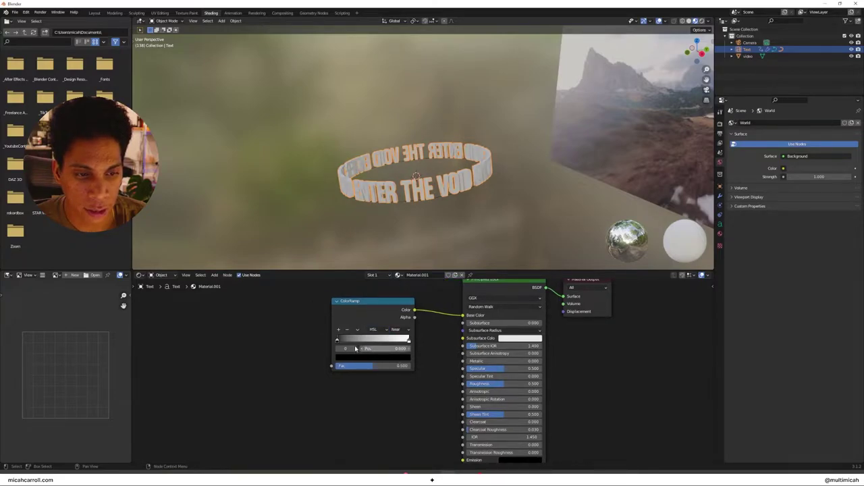
pyautogui.click(361, 359)
pyautogui.scroll(15, 379, 276)
pyautogui.scroll(5, 379, 276)
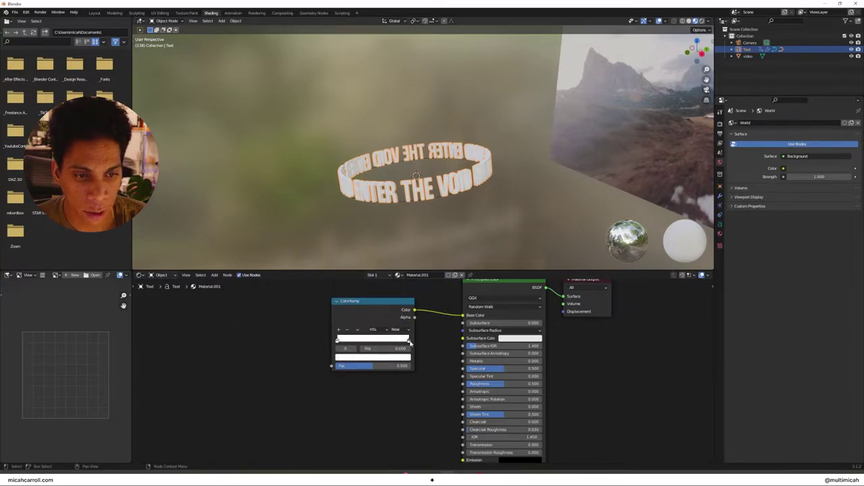
# - Set the ColorRamp's interpolation to Far and color its stops from pale green to pale pink
pyautogui.click(398, 329)
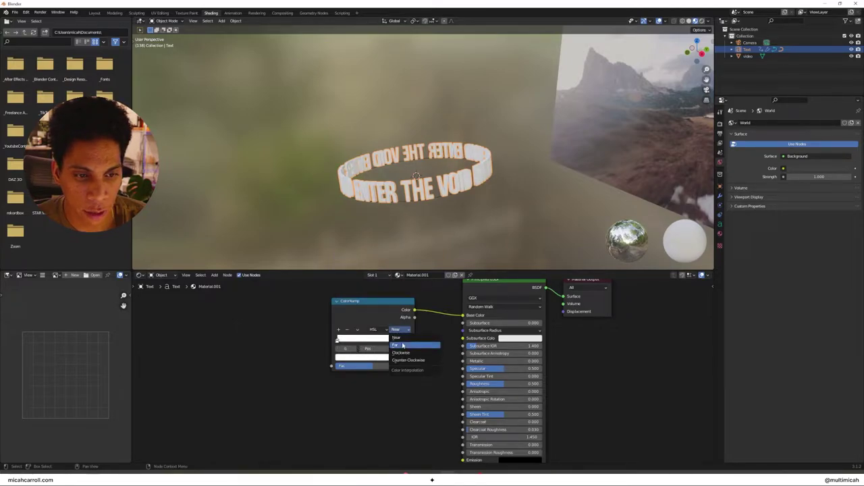
pyautogui.click(403, 346)
pyautogui.click(343, 348)
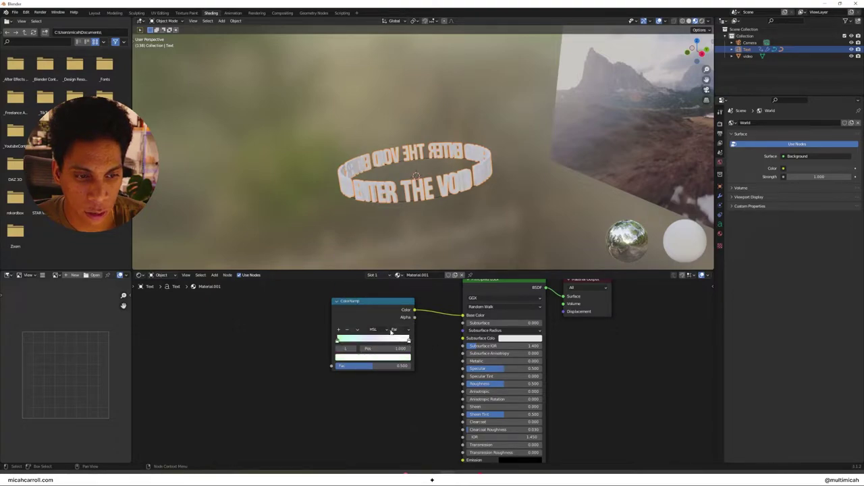
pyautogui.click(386, 355)
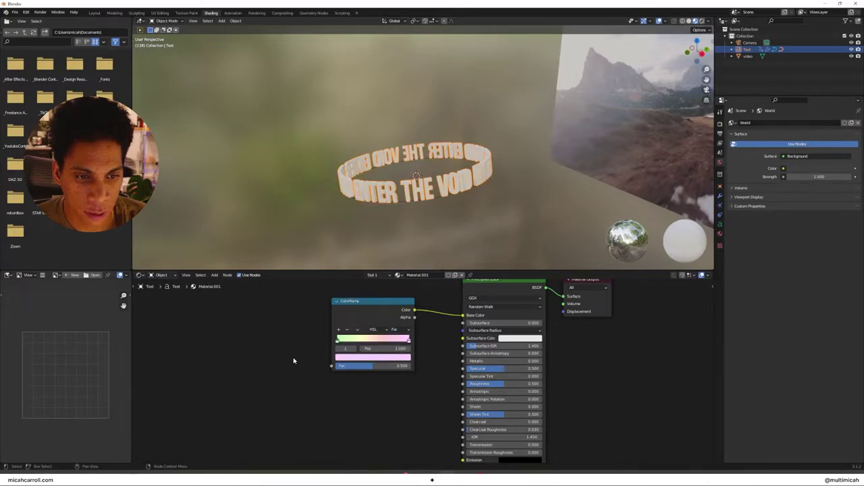
# - Add Texture Coordinate and Mapping nodes, remove the Image Texture node, and have Mapping drive the ColorRamp's Fac
pyautogui.scroll(-2, 266, 331)
pyautogui.moveTo(266, 331); pyautogui.dragTo(322, 329, button='middle')
pyautogui.hotkey('ctrl', 't')
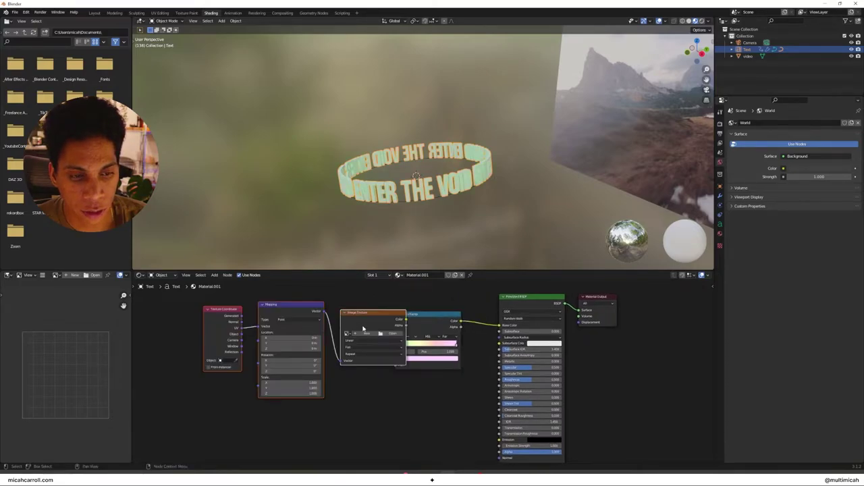
pyautogui.click(362, 319)
pyautogui.press('x')
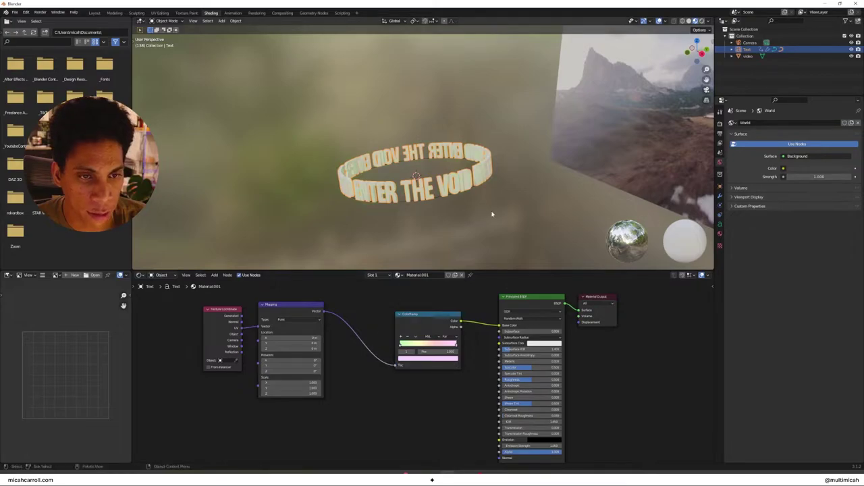
# - Try the Object texture coordinate as the Mapping node's vector input, and restore the UV connection
pyautogui.moveTo(492, 214); pyautogui.dragTo(406, 233, button='middle')
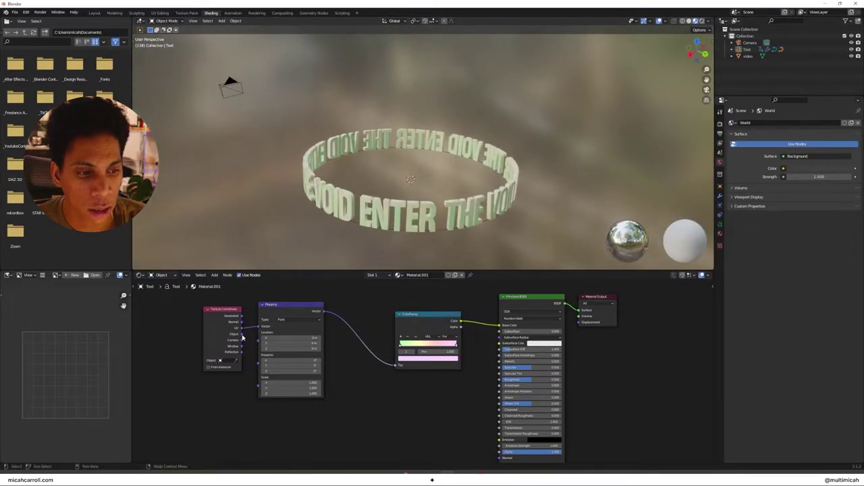
pyautogui.moveTo(241, 337); pyautogui.dragTo(246, 332)
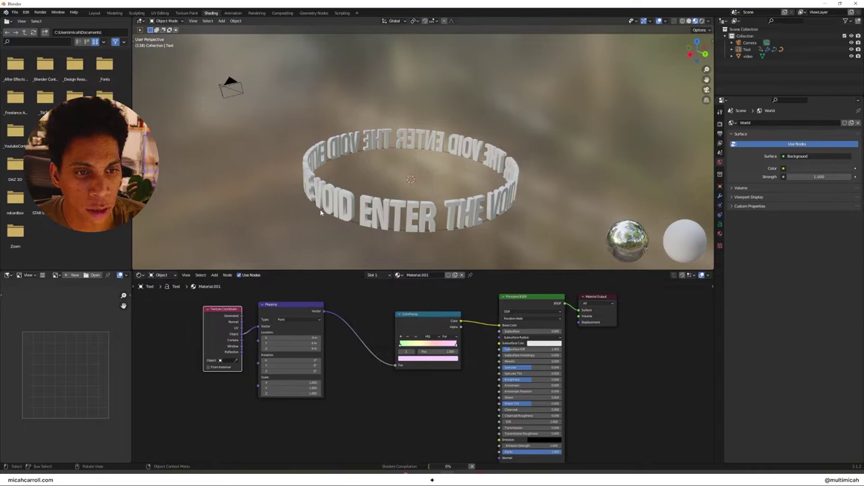
pyautogui.moveTo(321, 211); pyautogui.dragTo(307, 233, button='middle')
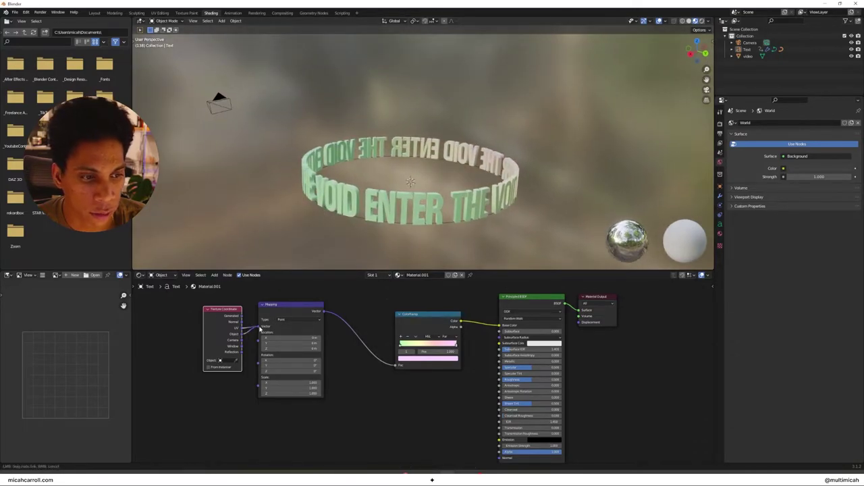
pyautogui.moveTo(278, 193); pyautogui.dragTo(390, 180, button='middle')
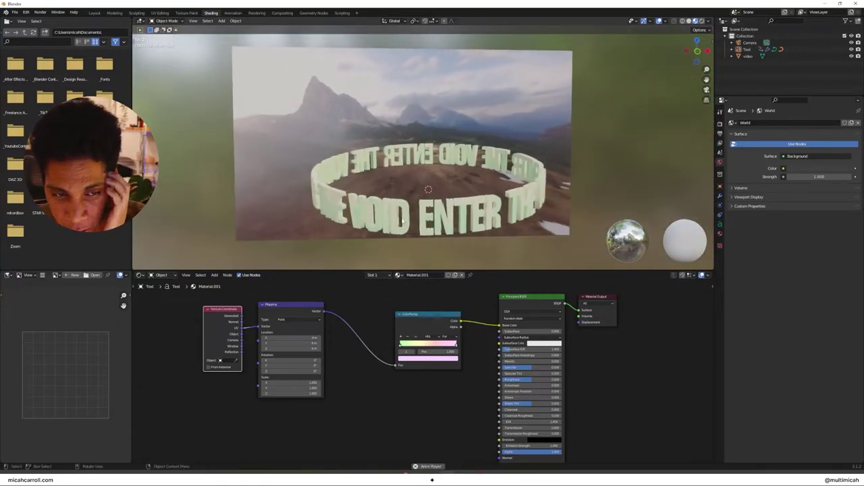
# - Raise the text material's Metallic to about 0.714 and reduce its Roughness for a shinier surface
pyautogui.moveTo(529, 361); pyautogui.dragTo(515, 382)
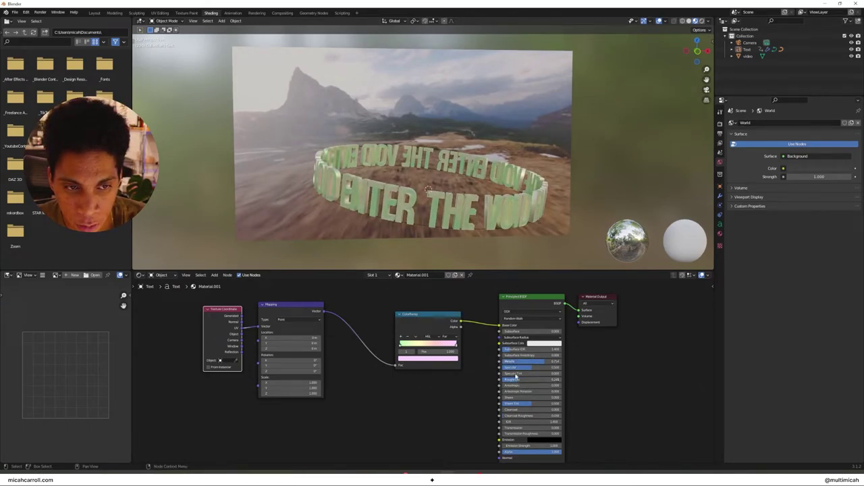
pyautogui.moveTo(520, 253)
pyautogui.mouseDown(button='middle')
pyautogui.moveTo(542, 242)
pyautogui.moveTo(517, 256)
pyautogui.mouseUp(button='middle')
# - Try a Subdivision Surface modifier on the text ring, and remove it
pyautogui.click(720, 195)
pyautogui.click(767, 124)
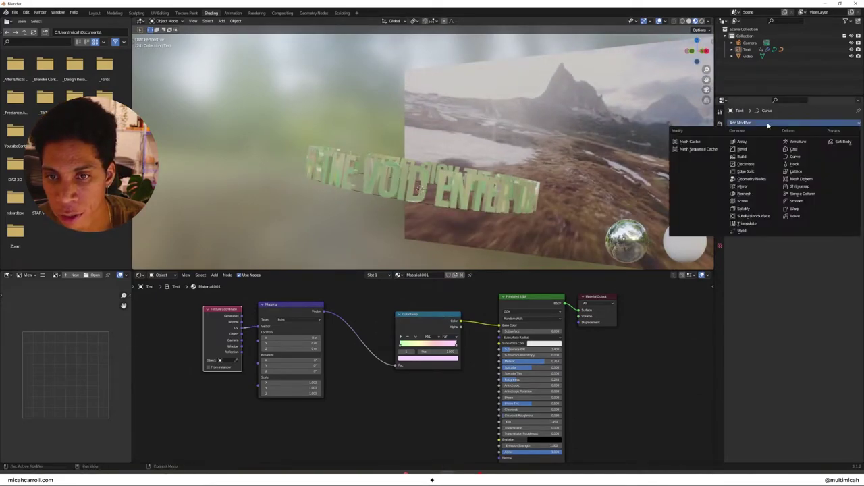
pyautogui.click(757, 217)
pyautogui.moveTo(513, 203); pyautogui.dragTo(534, 196, button='middle')
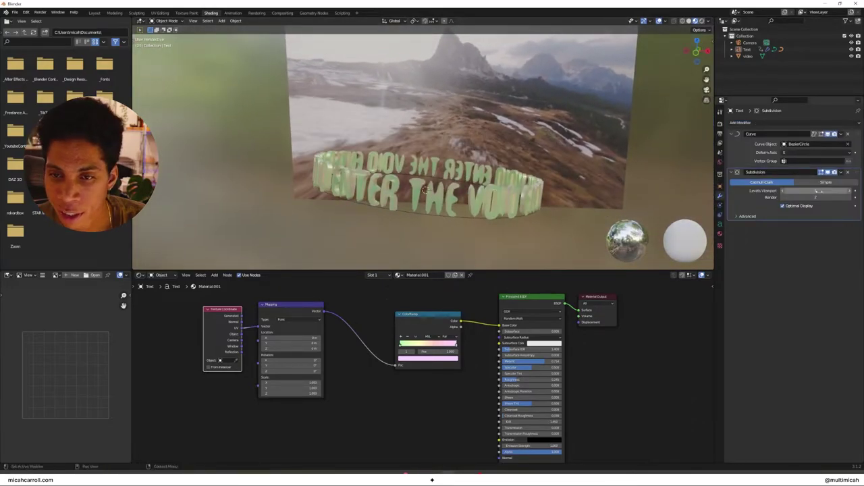
pyautogui.click(848, 172)
# - Play the animation in the Shading workspace to check the rotating text ring against the footage
pyautogui.press('space')
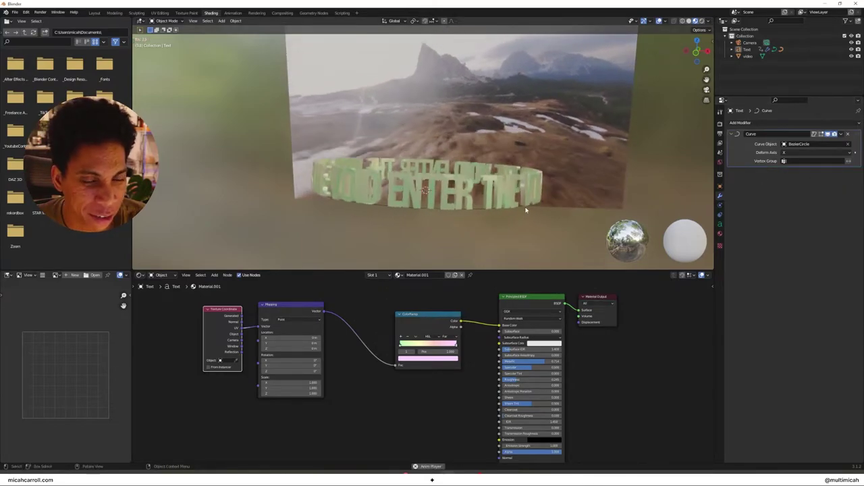
pyautogui.moveTo(425, 394); pyautogui.dragTo(352, 376, button='middle')
pyautogui.press('space')
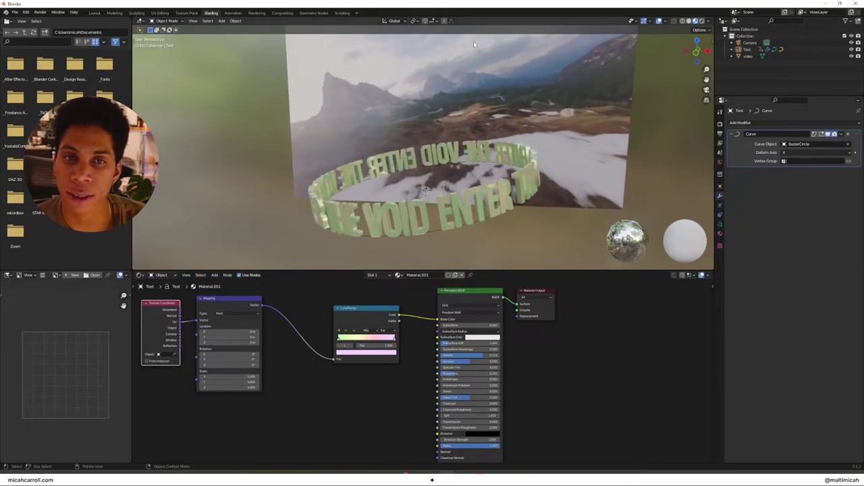
# - In the Layout workspace, select the video plane and move its video.mp4 texture node away from the Principled BSDF during playback
pyautogui.click(94, 13)
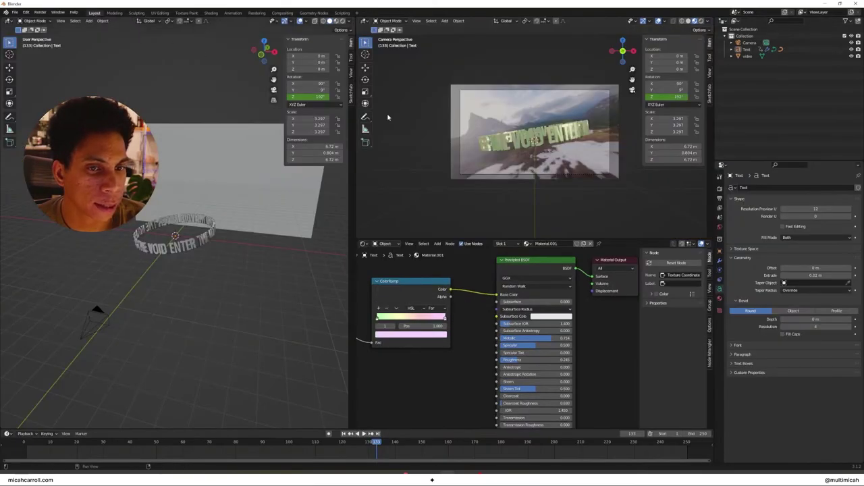
pyautogui.moveTo(569, 150)
pyautogui.mouseDown(button='middle')
pyautogui.moveTo(587, 154)
pyautogui.moveTo(567, 153)
pyautogui.mouseUp(button='middle')
pyautogui.click(625, 192)
pyautogui.moveTo(635, 197); pyautogui.dragTo(534, 230, button='middle')
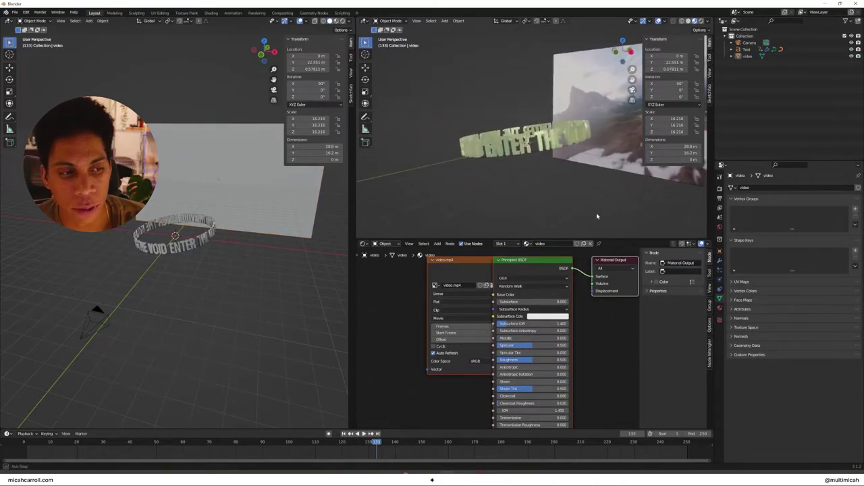
pyautogui.press('space')
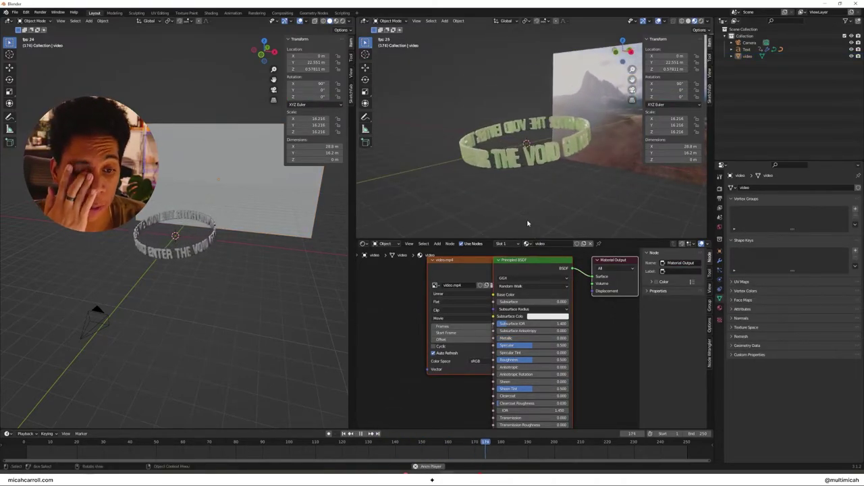
pyautogui.moveTo(465, 261); pyautogui.dragTo(422, 261)
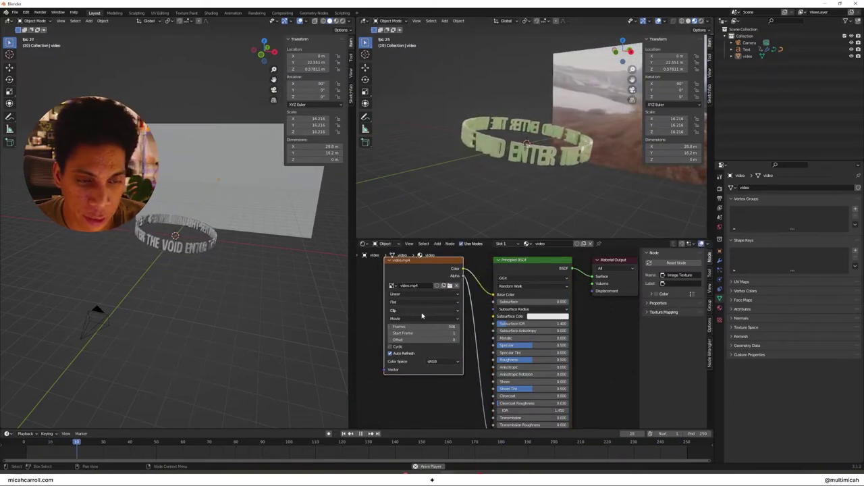
pyautogui.press('space')
# - Assign an Environment Texture to the world background's Color
pyautogui.scroll(-3, 284, 303)
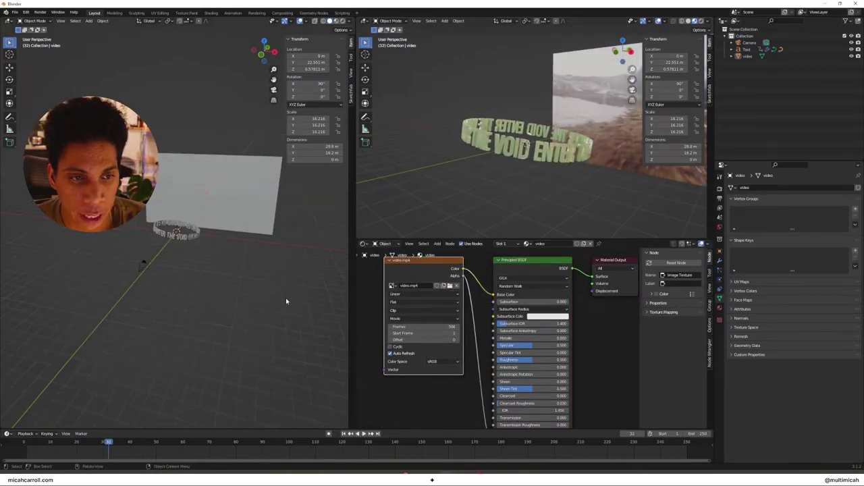
pyautogui.click(719, 250)
pyautogui.click(720, 240)
pyautogui.click(720, 221)
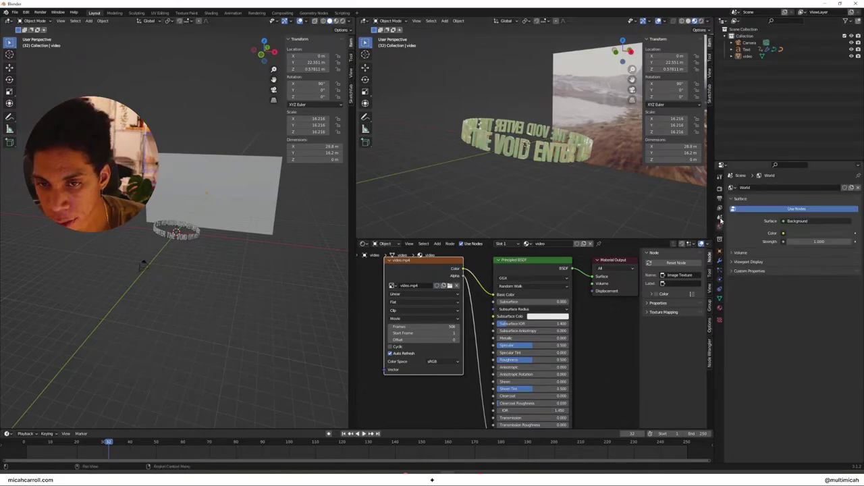
pyautogui.click(784, 233)
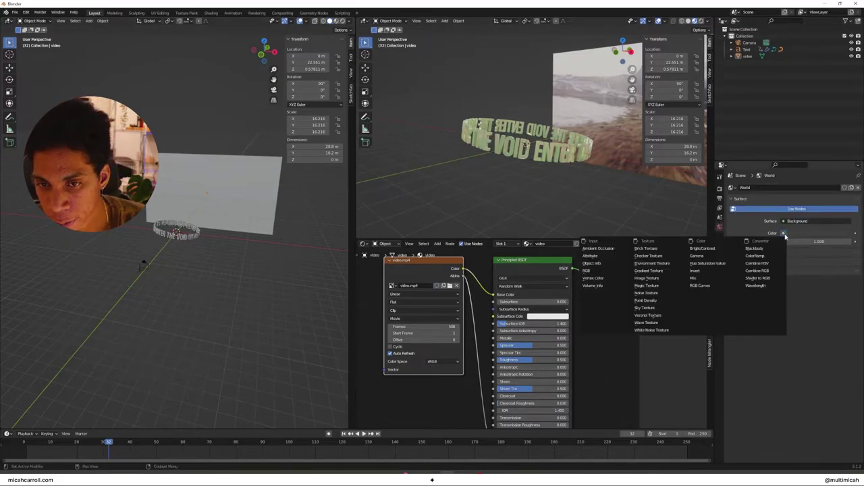
pyautogui.click(664, 264)
# - Load video.mp4 from the 173. Rotating Characters project's assets folder as the world environment image
pyautogui.click(834, 242)
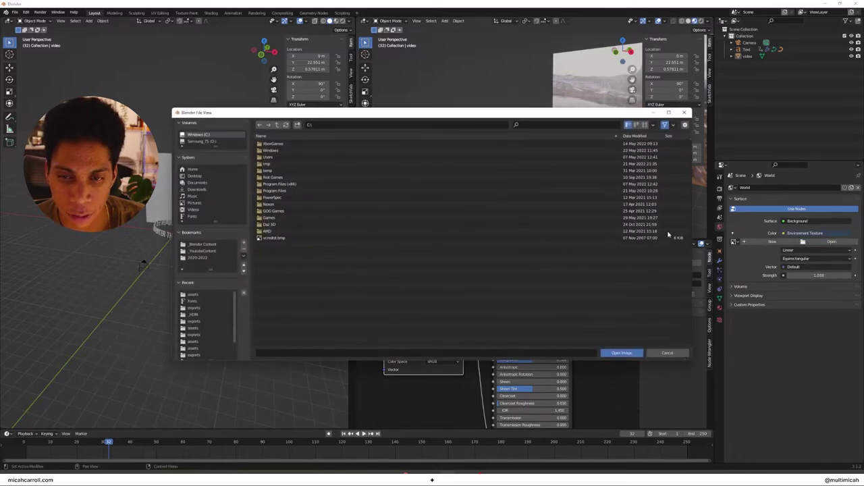
pyautogui.doubleClick(274, 228)
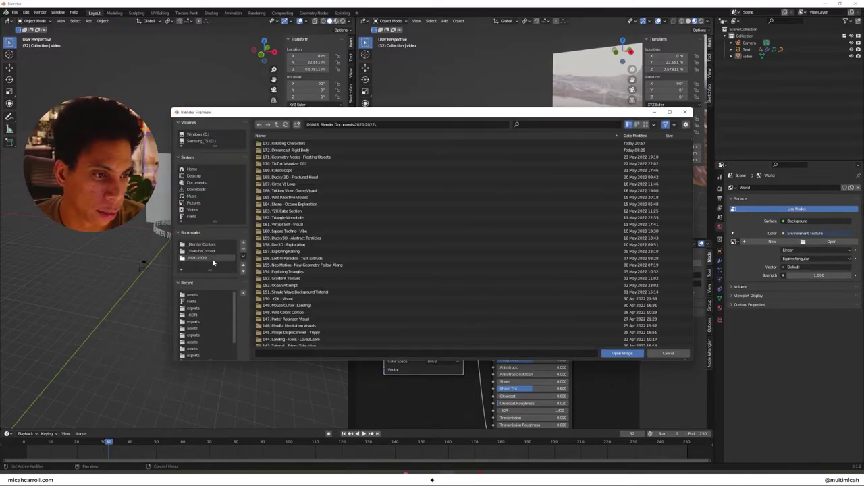
pyautogui.doubleClick(304, 143)
pyautogui.doubleClick(293, 150)
pyautogui.click(295, 144)
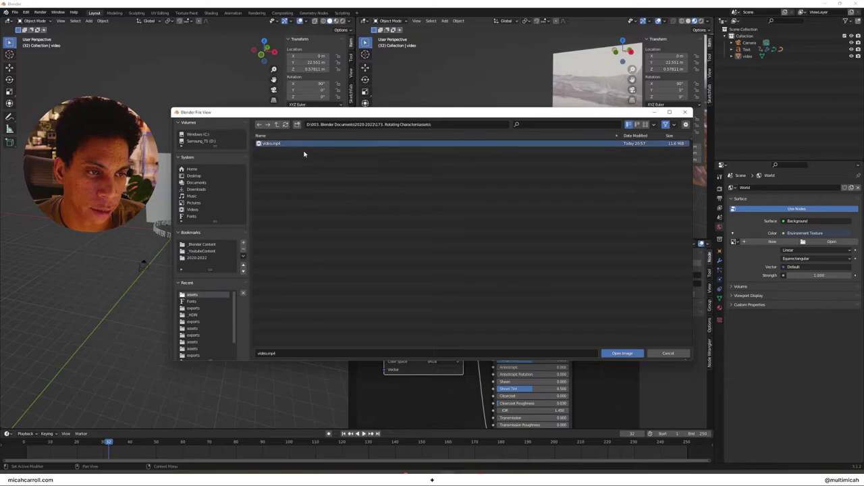
pyautogui.click(632, 353)
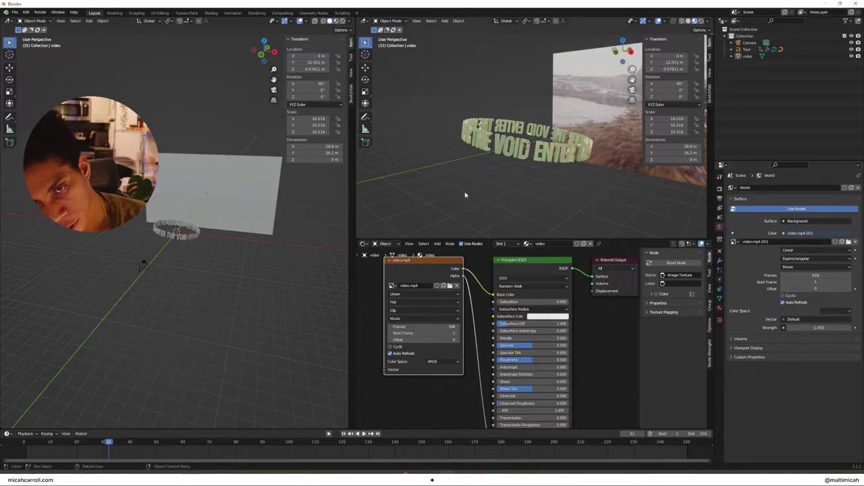
# - Play the animation and show the camera view in Rendered shading
pyautogui.press('space')
pyautogui.press('z')
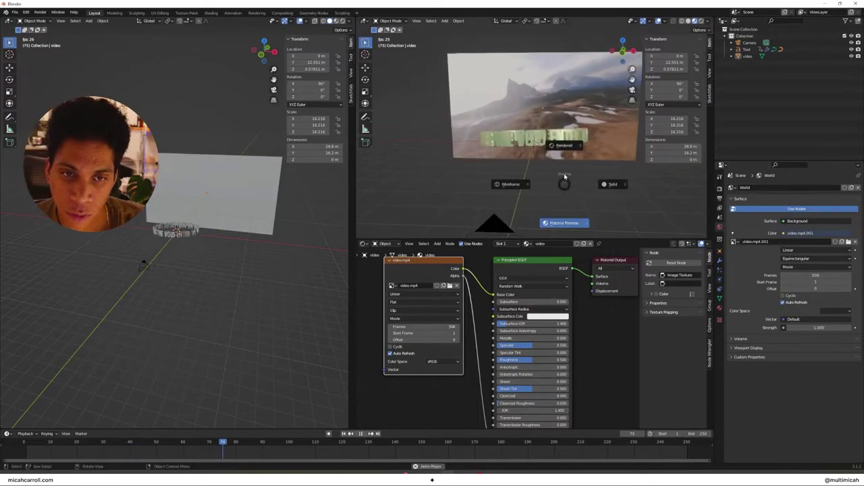
pyautogui.click(565, 169)
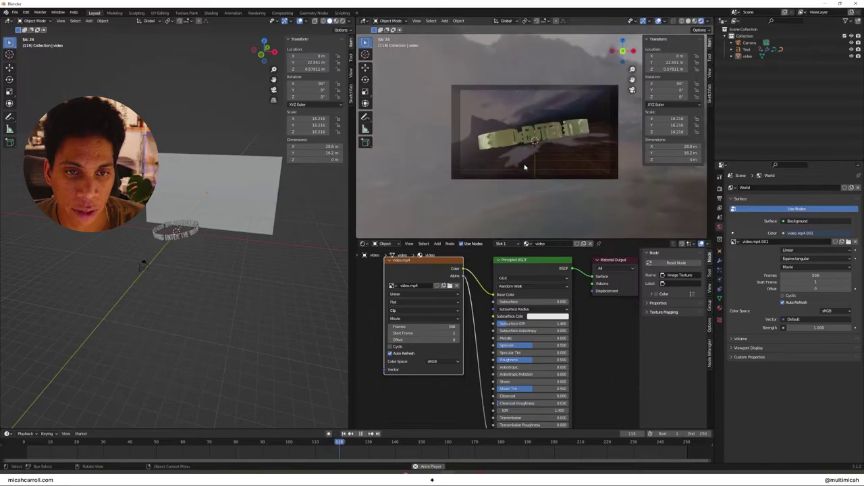
pyautogui.moveTo(274, 245); pyautogui.dragTo(276, 245, button='middle')
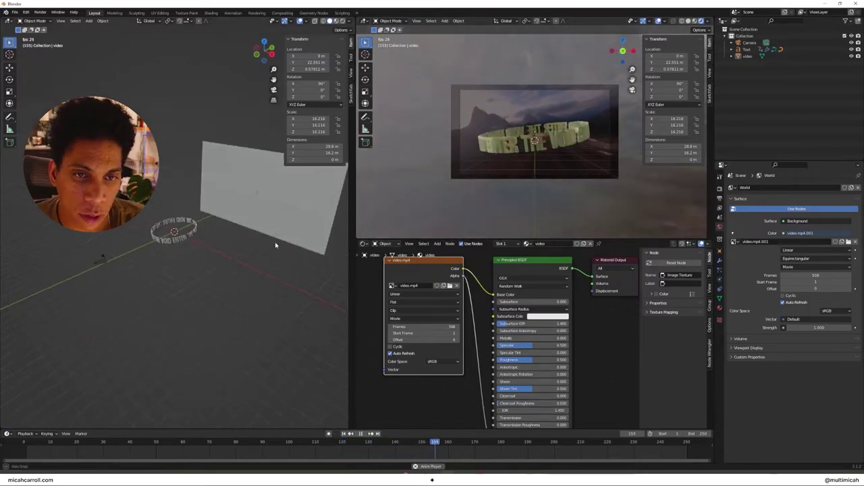
# - Connect the video plane's video.mp4 Color output to the Principled BSDF's Emission, and space the texture node further away
pyautogui.click(290, 206)
pyautogui.scroll(-1, 441, 370)
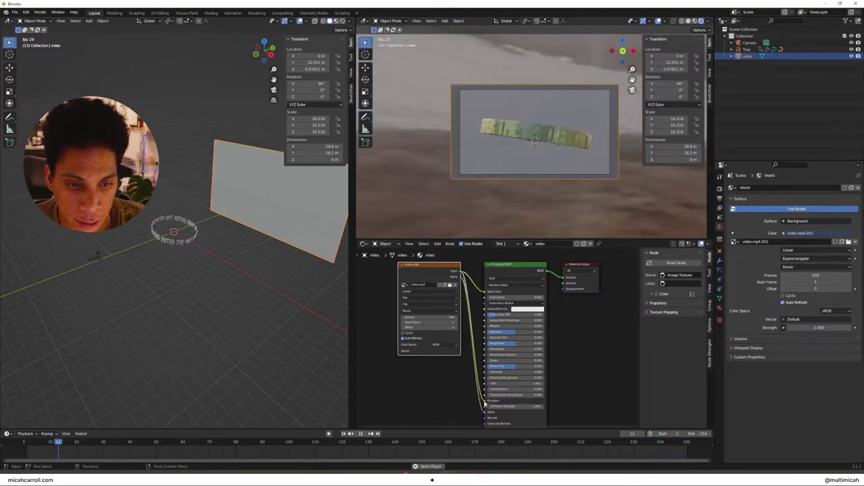
pyautogui.scroll(2, 552, 180)
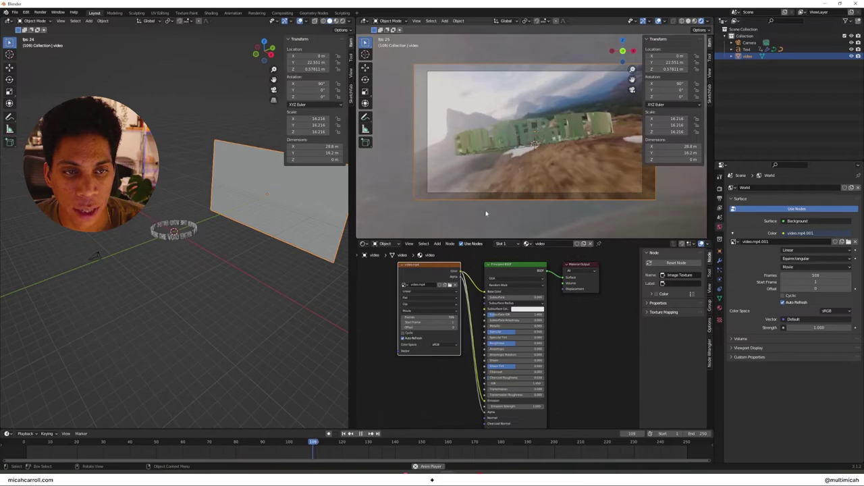
pyautogui.moveTo(430, 266); pyautogui.dragTo(420, 267)
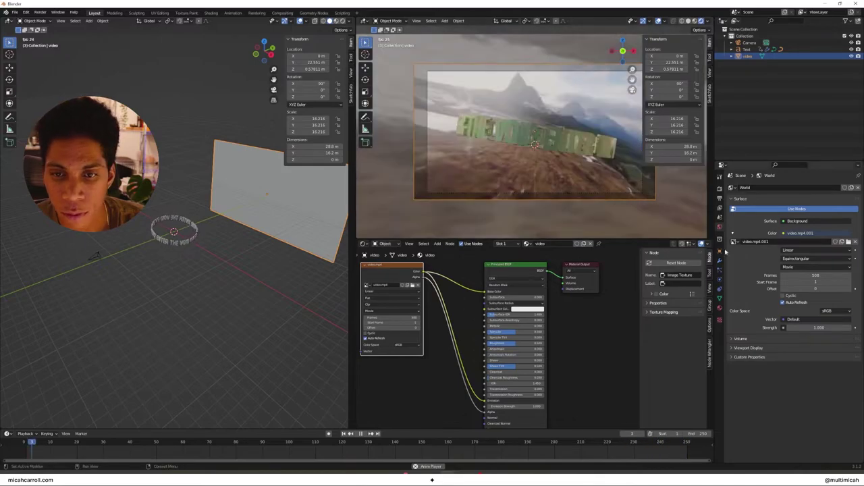
# - Enable Depth of Field on the camera and raise its Passepartout opacity to 1.000
pyautogui.click(767, 43)
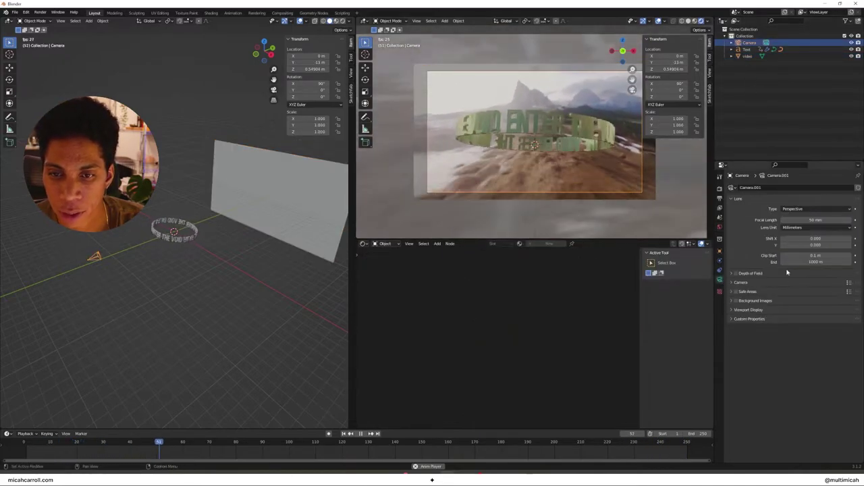
pyautogui.click(736, 272)
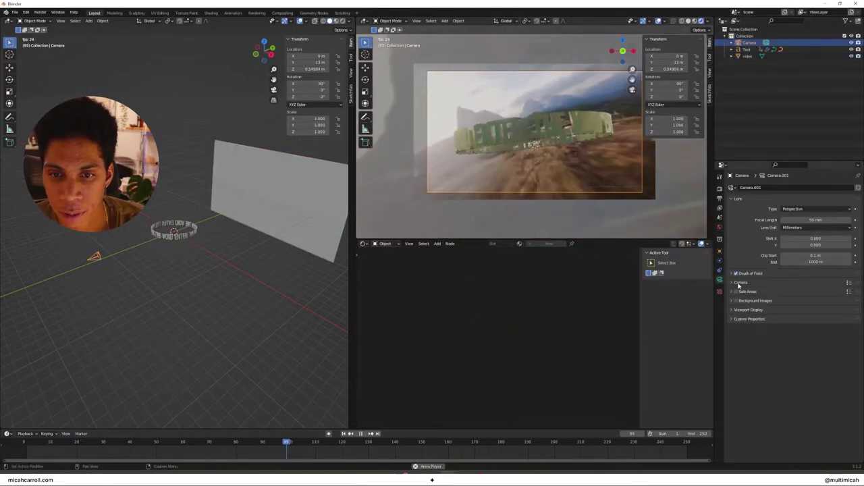
pyautogui.click(748, 309)
pyautogui.moveTo(814, 359); pyautogui.dragTo(852, 358)
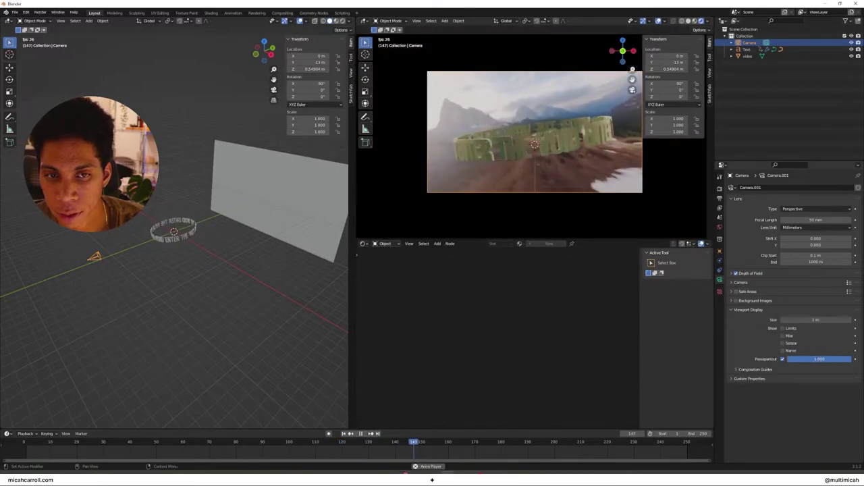
# - Try the High Contrast look in Color Management, and settle on Medium High Contrast
pyautogui.click(720, 190)
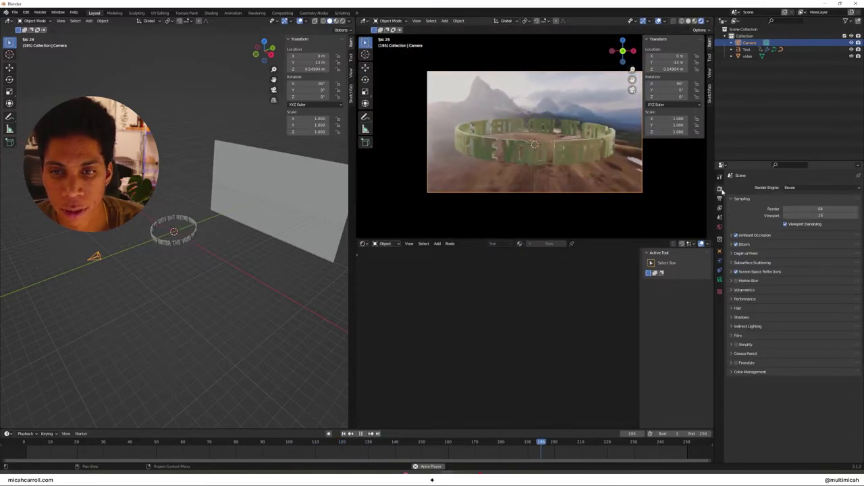
pyautogui.click(751, 372)
pyautogui.click(813, 400)
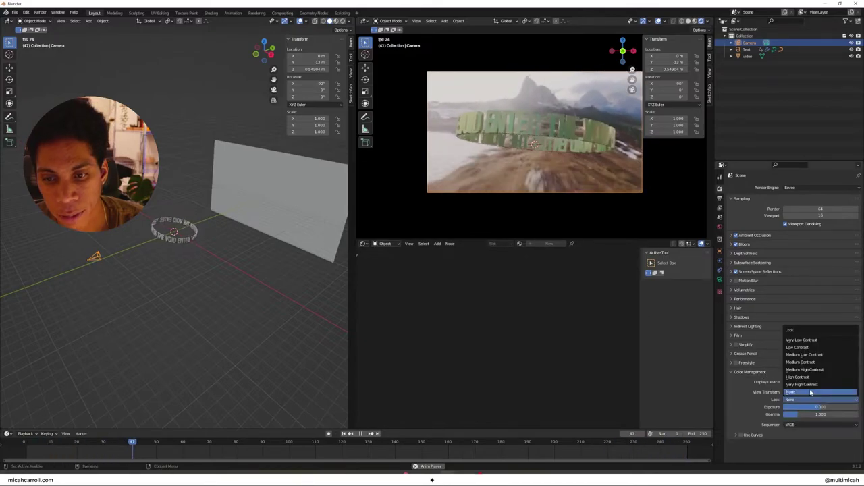
pyautogui.click(817, 378)
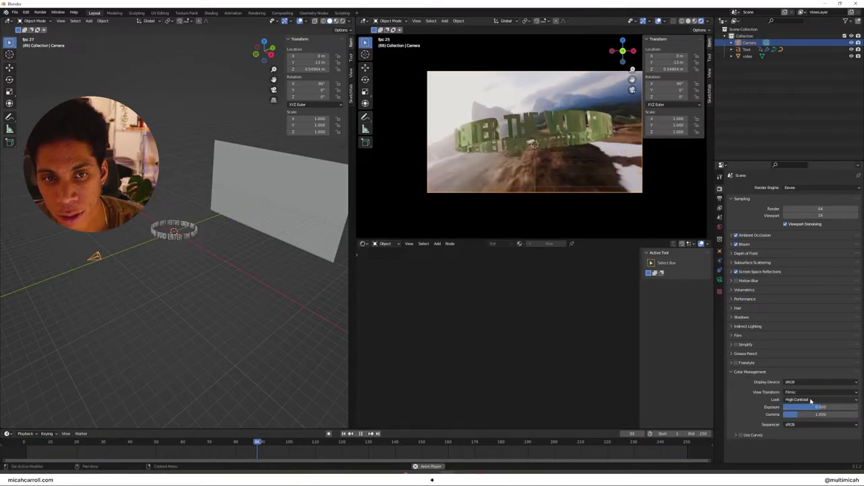
pyautogui.click(811, 400)
pyautogui.click(813, 370)
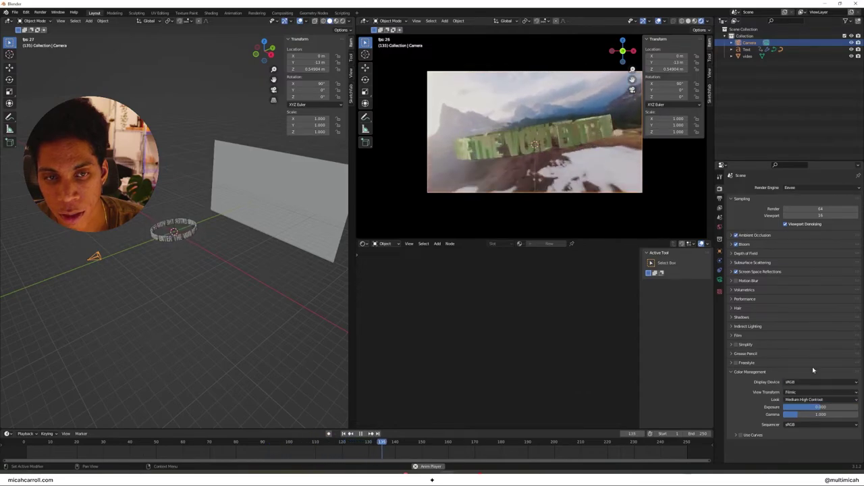
# - Hide the camera viewport's sidebar, and stop the playback with nothing selected
pyautogui.press('n')
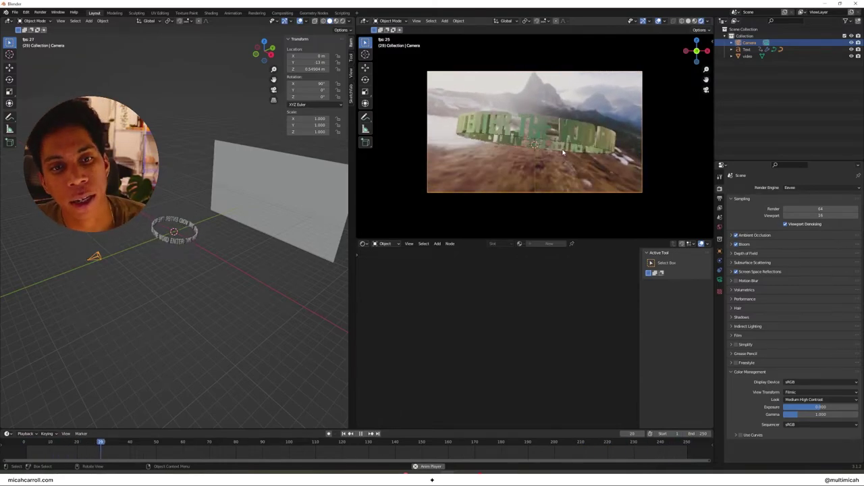
pyautogui.click(687, 157)
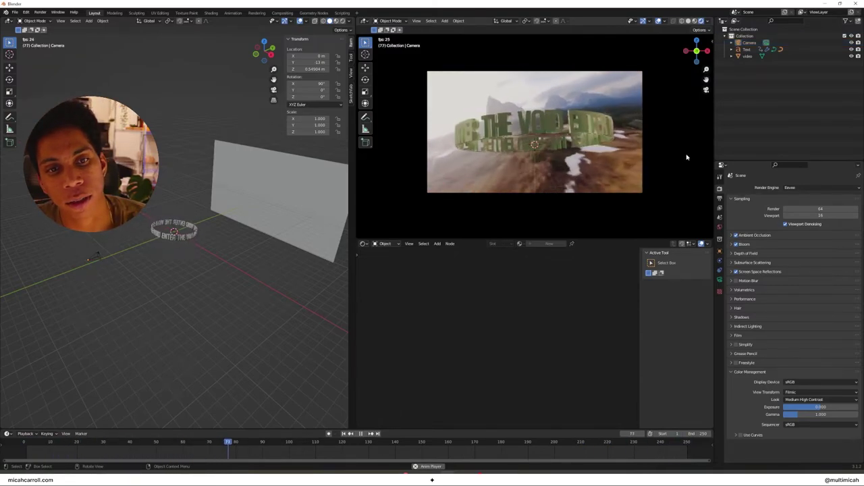
pyautogui.press('space')
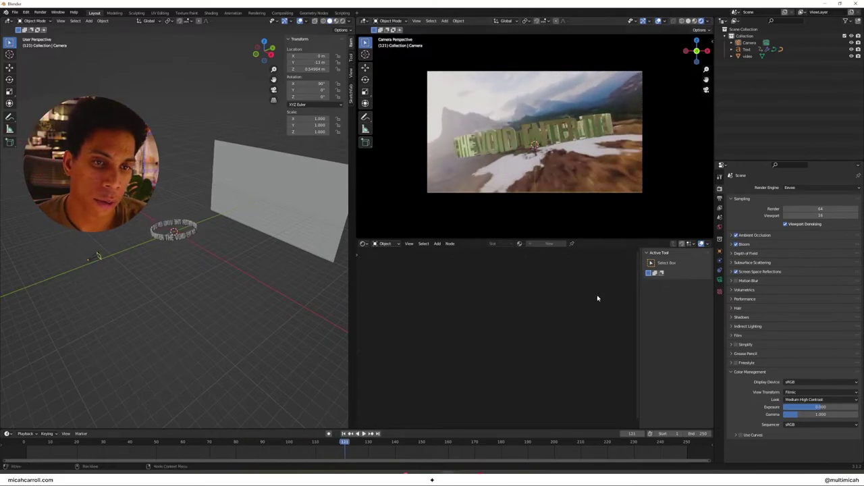
# - In the Compositing workspace, set the render output's file format to FFmpeg Video
pyautogui.click(282, 13)
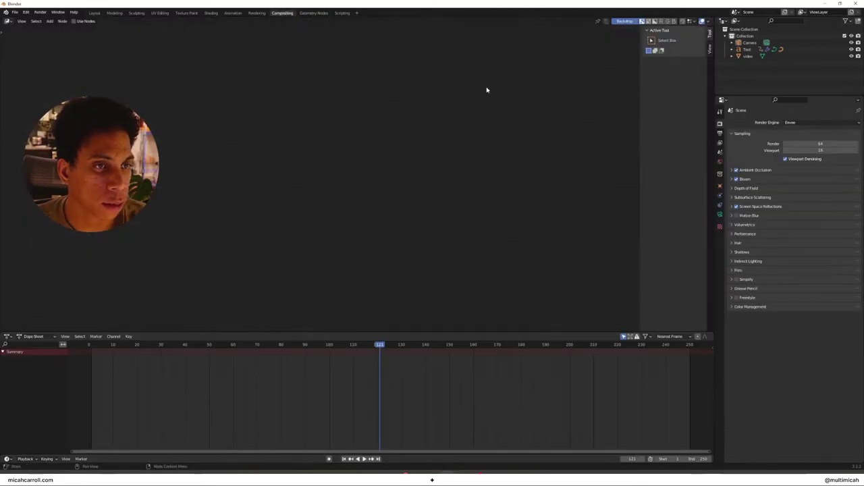
pyautogui.click(719, 163)
pyautogui.click(719, 125)
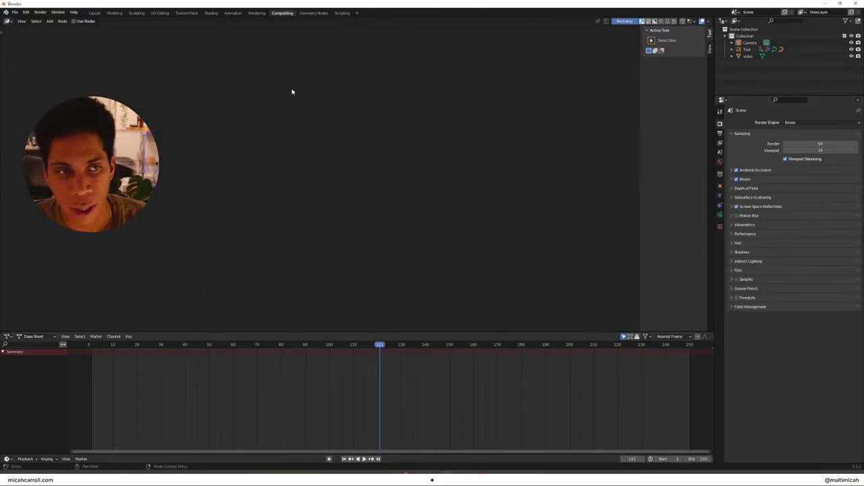
pyautogui.click(720, 134)
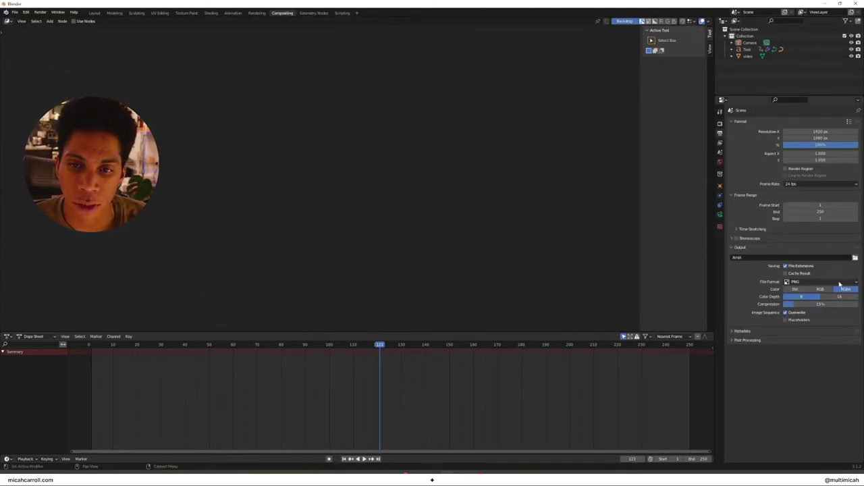
pyautogui.click(840, 285)
pyautogui.click(834, 309)
# - Set the video encoding to an MPEG-4 container with Perceptually Lossless output quality
pyautogui.click(798, 309)
pyautogui.click(792, 332)
pyautogui.click(810, 347)
pyautogui.click(815, 371)
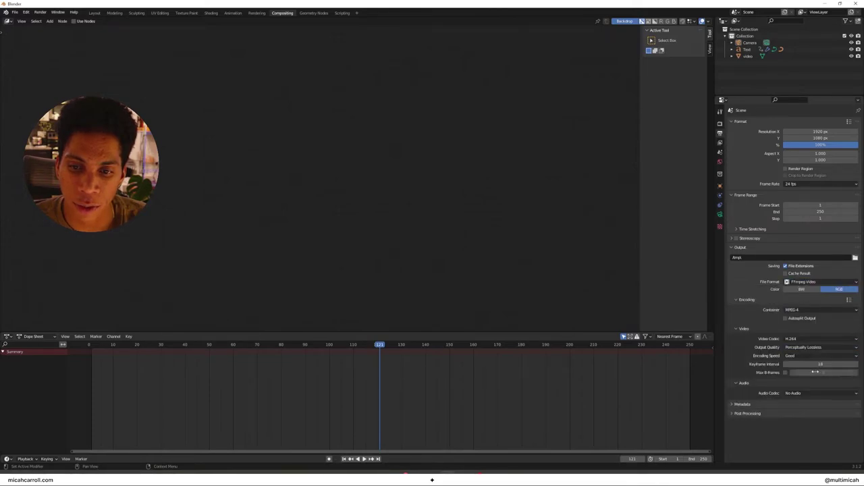
# - Set the render output path to youtube-tutorial-rotation.mp4 in the project's exports folder
pyautogui.click(855, 257)
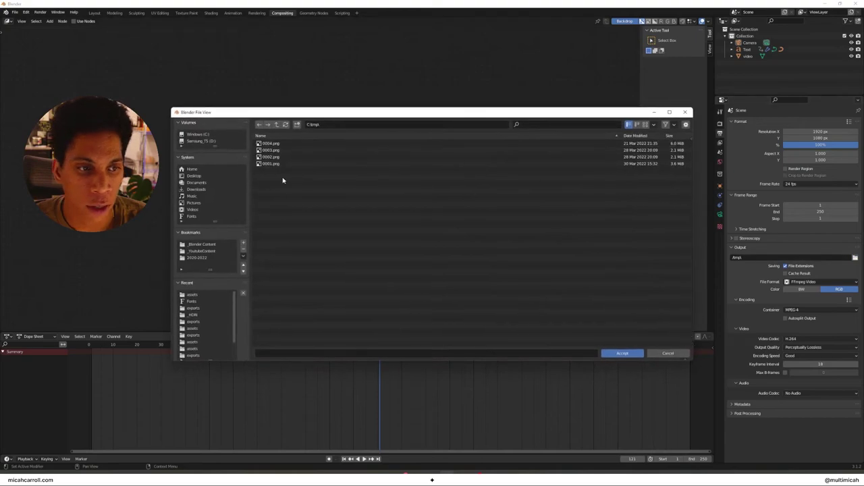
pyautogui.click(210, 257)
pyautogui.doubleClick(277, 143)
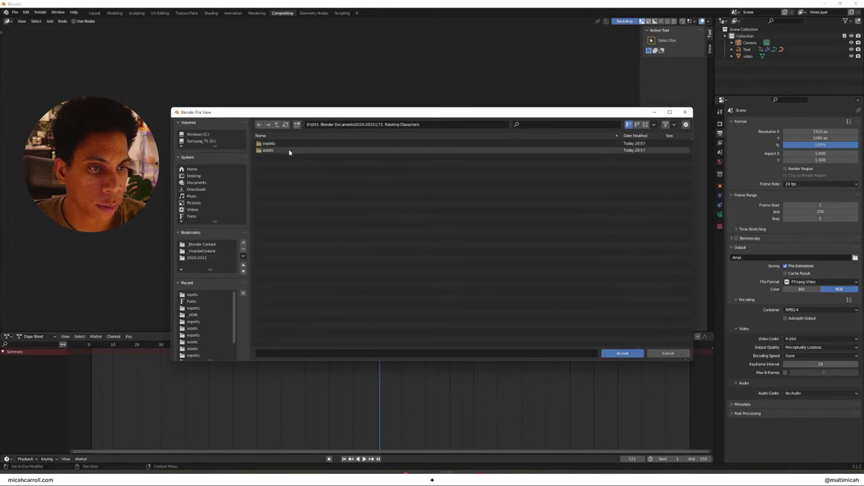
pyautogui.doubleClick(277, 143)
pyautogui.click(270, 353)
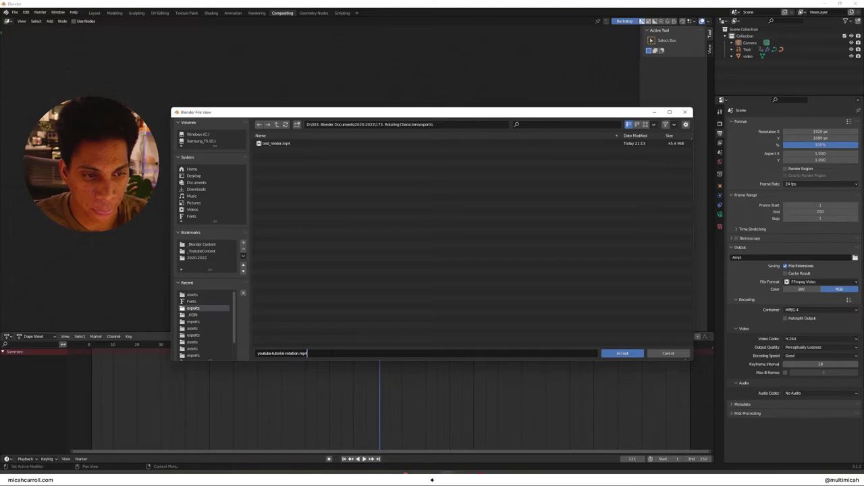
pyautogui.click(619, 354)
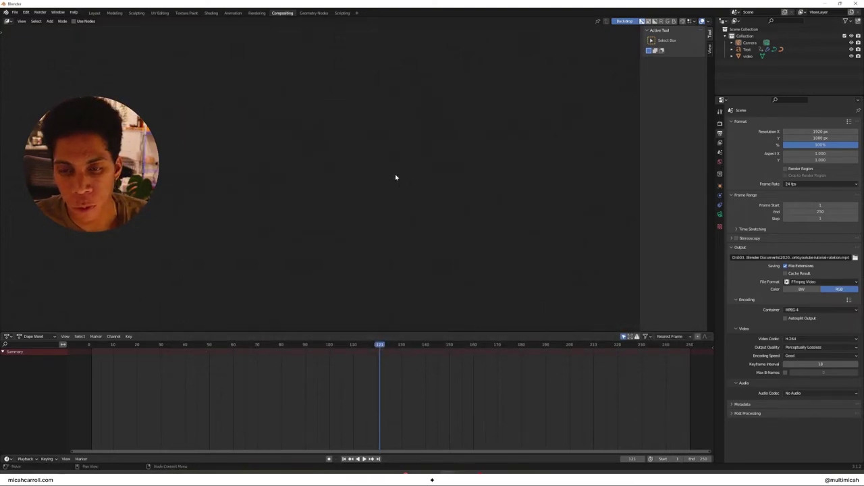
# - Enable compositing nodes, move Render Layers away from Composite, and add a Viewer node below the Composite node
pyautogui.click(75, 21)
pyautogui.moveTo(297, 114); pyautogui.dragTo(128, 114)
pyautogui.hotkey('shift', 'a')
pyautogui.click(366, 191)
pyautogui.write('view')
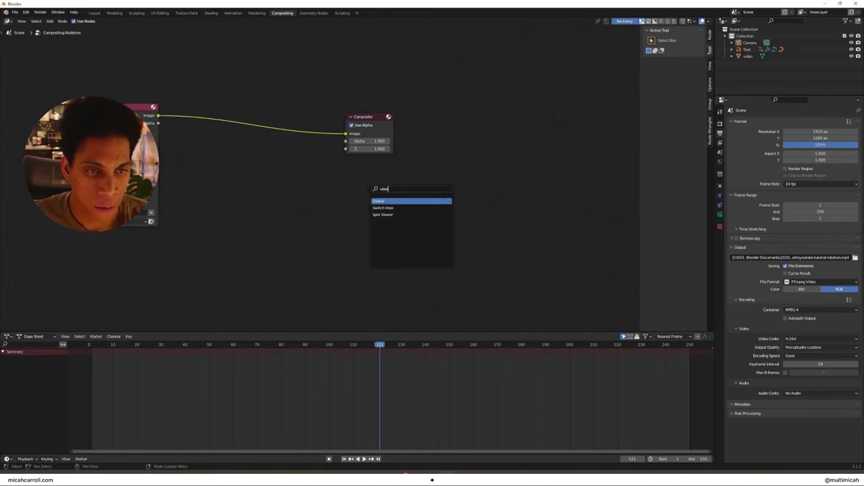
pyautogui.press('Return')
pyautogui.click(346, 162)
# - Insert a Reroute on the link into Composite and connect it to the Viewer's image input
pyautogui.hotkey('shift', 'a')
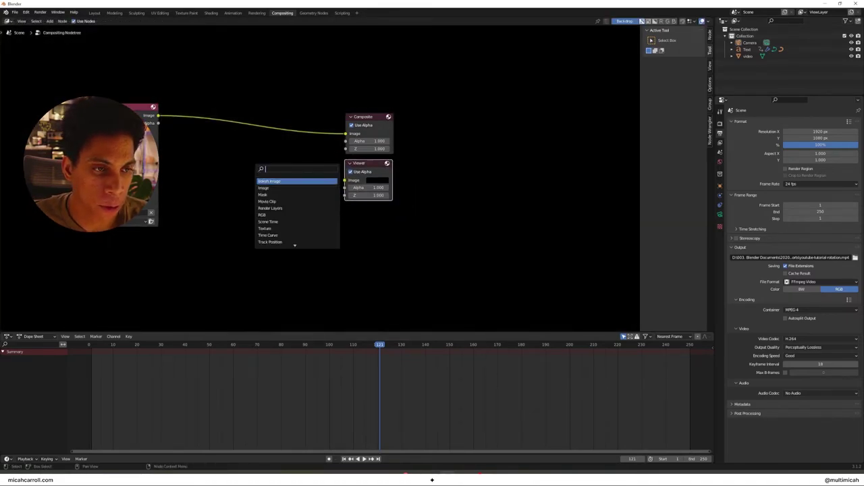
pyautogui.write('re')
pyautogui.press('Return')
pyautogui.click(299, 131)
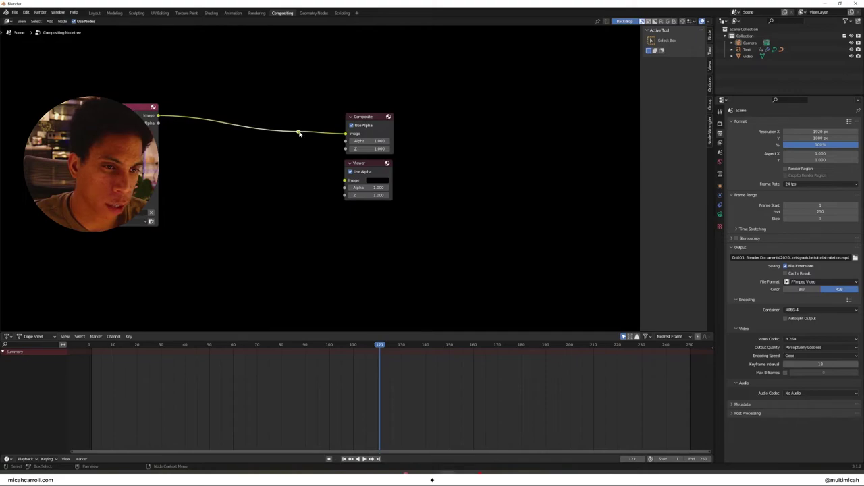
pyautogui.moveTo(299, 131); pyautogui.dragTo(346, 180)
# - Add a Texture node above the Render Layers node
pyautogui.moveTo(230, 173); pyautogui.dragTo(398, 199, button='middle')
pyautogui.hotkey('shift', 'a')
pyautogui.click(397, 198)
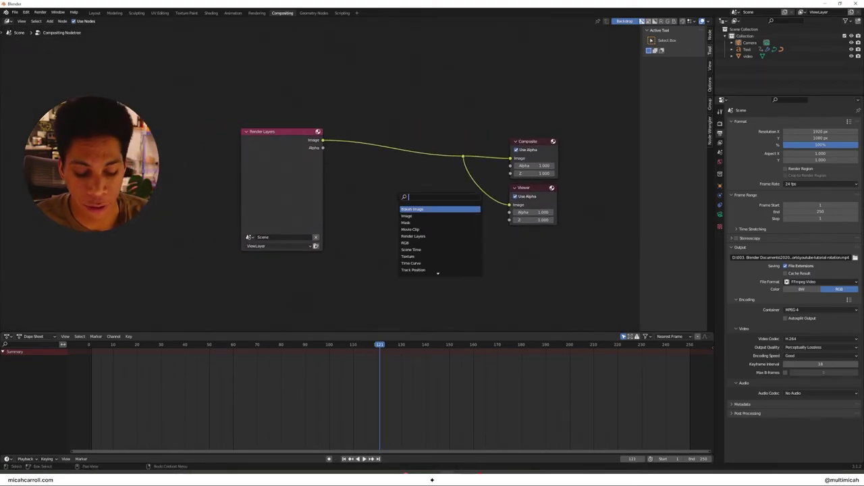
pyautogui.write('texture')
pyautogui.press('Return')
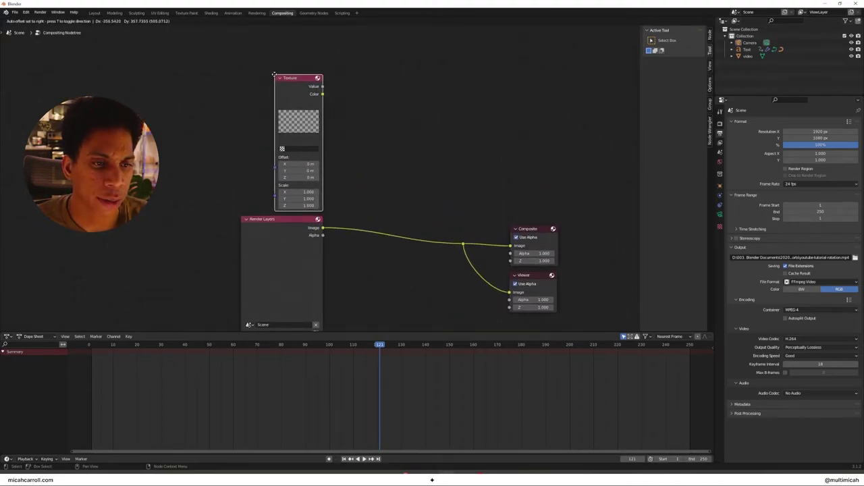
pyautogui.click(331, 87)
# - Create a new Clouds texture with a size of 0.000 and assign it to the Texture node
pyautogui.click(720, 227)
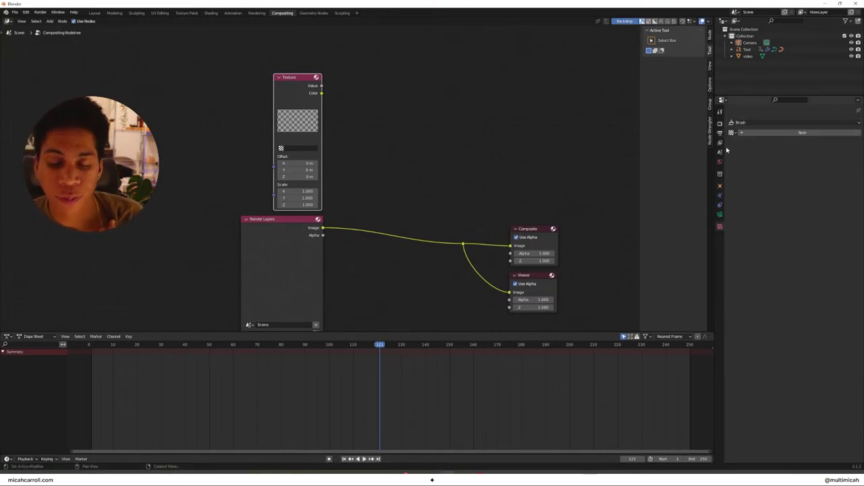
pyautogui.click(749, 133)
pyautogui.click(783, 143)
pyautogui.click(776, 144)
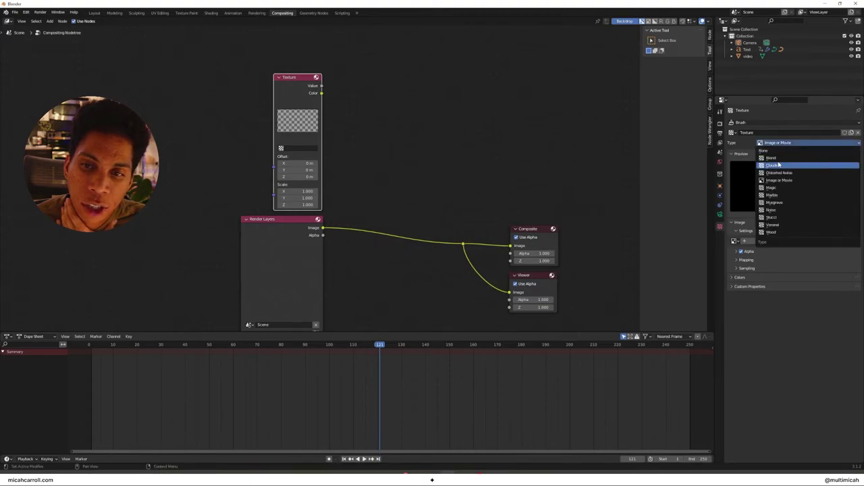
pyautogui.click(780, 166)
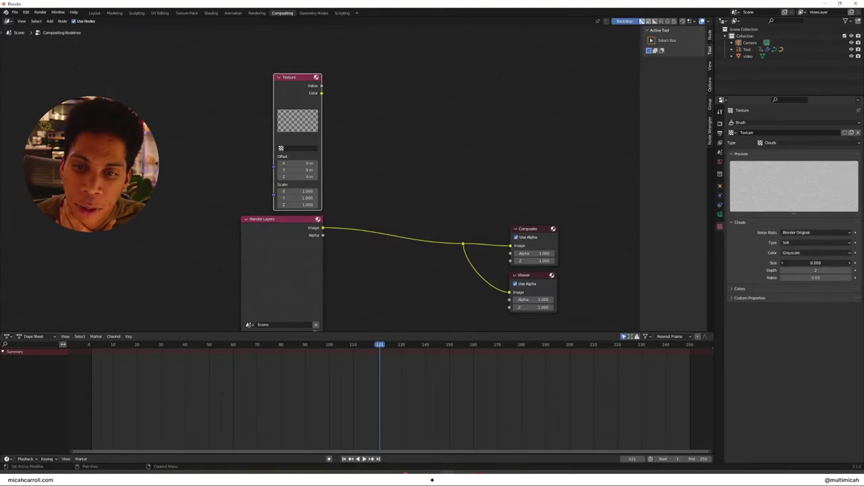
pyautogui.click(281, 148)
pyautogui.click(297, 160)
# - Insert a Mix node after Render Layers with the texture's color as second image, and space the output nodes further away
pyautogui.hotkey('shift', 'a')
pyautogui.click(385, 204)
pyautogui.write('mix')
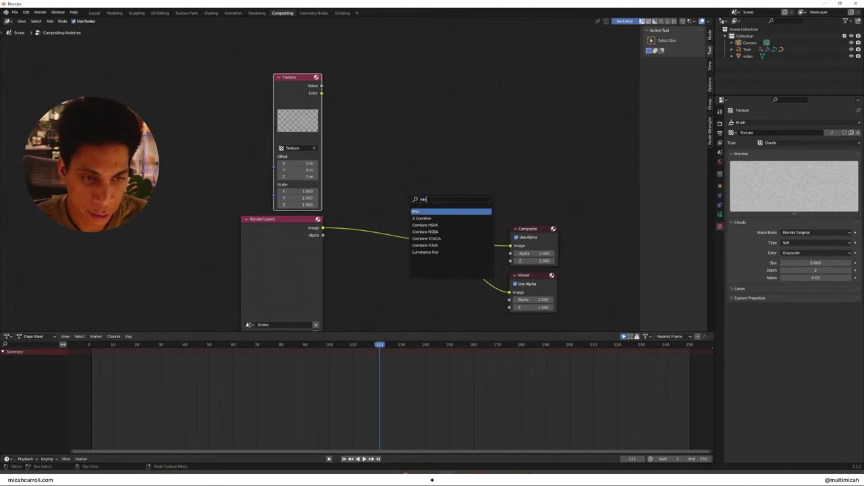
pyautogui.press('Return')
pyautogui.click(350, 210)
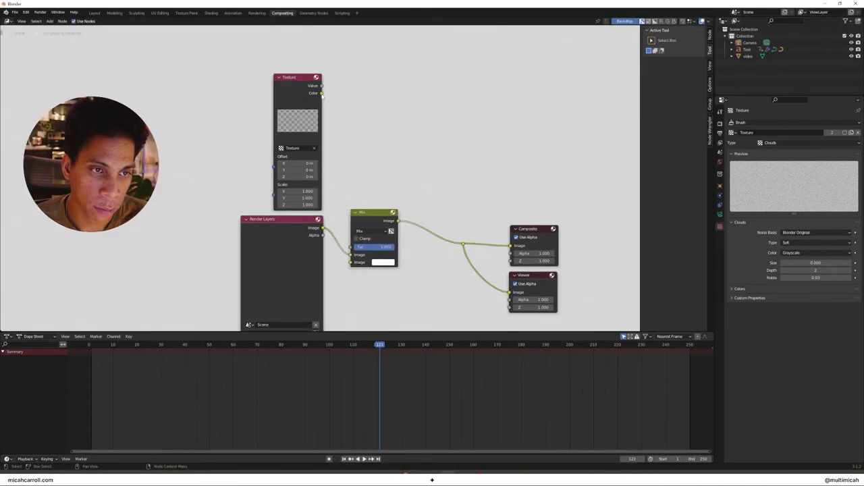
pyautogui.moveTo(323, 96); pyautogui.dragTo(351, 262)
pyautogui.moveTo(455, 280); pyautogui.dragTo(380, 242, button='middle')
pyautogui.moveTo(451, 207); pyautogui.dragTo(582, 199)
# - Save the project as rotating-text-animation.blend in the assets folder
pyautogui.hotkey('ctrl', 's')
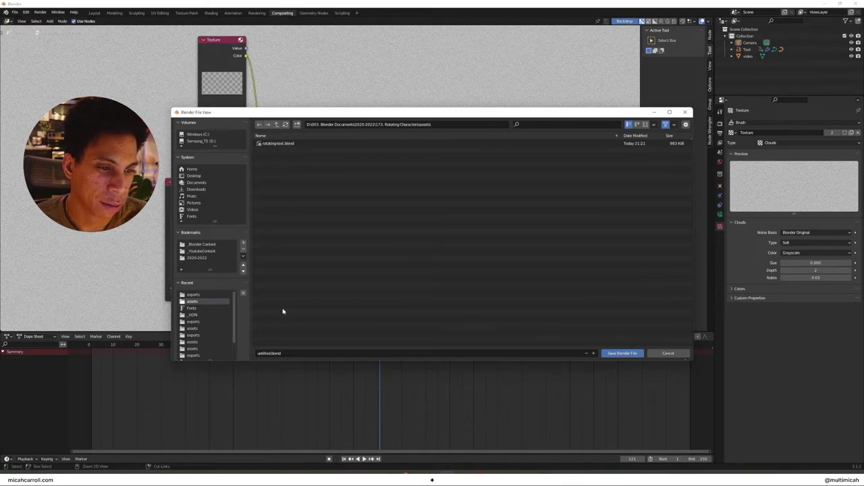
pyautogui.click(270, 353)
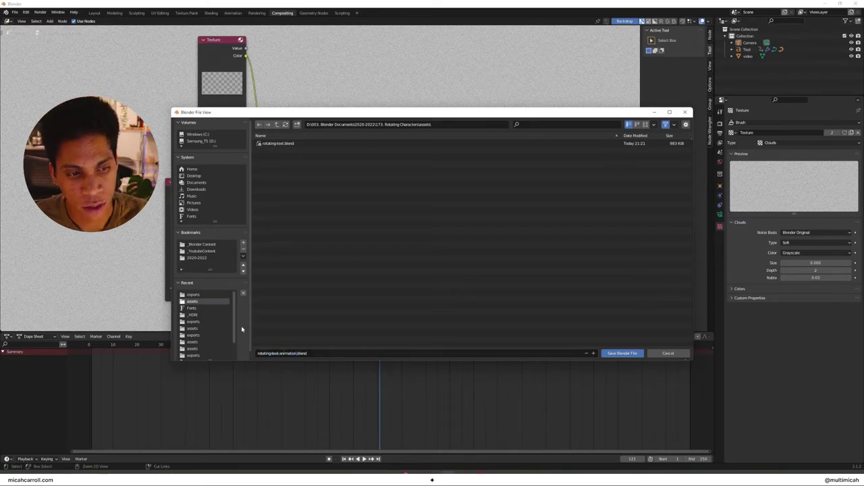
pyautogui.click(622, 353)
# - Render the current frame as a still image, and set the Mix node to Overlay with a factor of 0.600
pyautogui.click(40, 13)
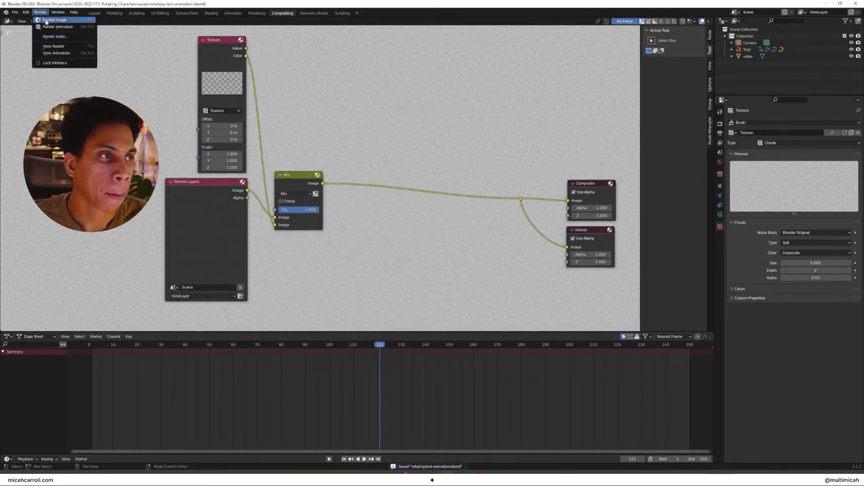
pyautogui.click(47, 21)
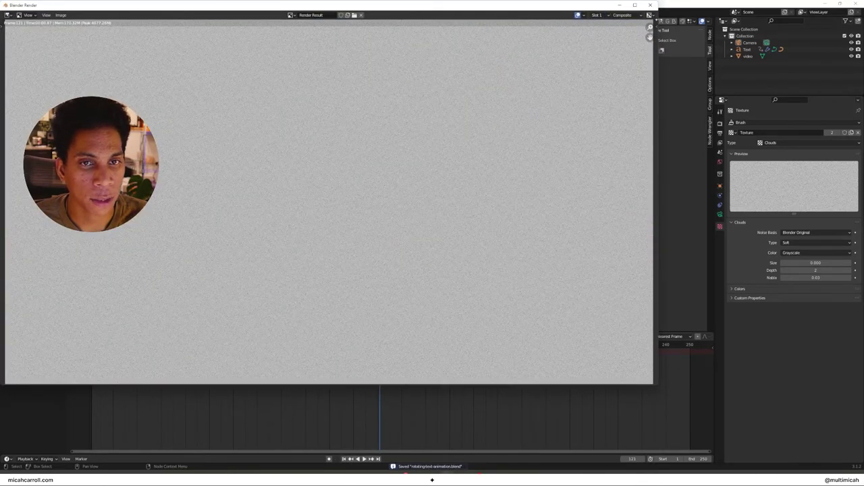
pyautogui.click(650, 5)
pyautogui.click(302, 193)
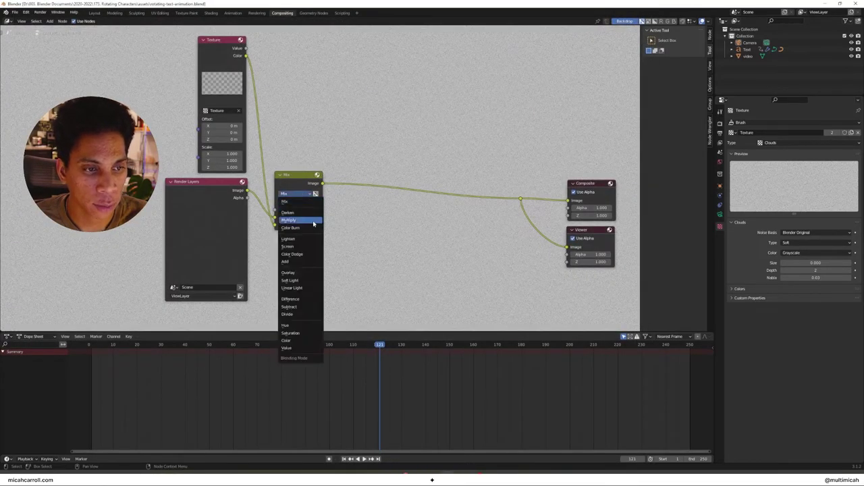
pyautogui.click(303, 272)
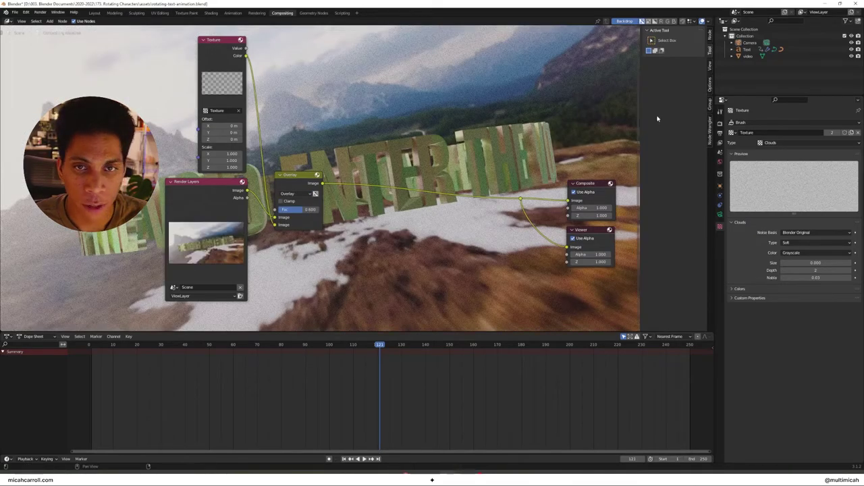
# - Set the compositor backdrop's zoom to 0.60 and get the nodes out of the way of the image
pyautogui.click(710, 66)
pyautogui.moveTo(685, 48)
pyautogui.mouseDown()
pyautogui.moveTo(652, 48)
pyautogui.moveTo(669, 48)
pyautogui.mouseUp()
pyautogui.scroll(-2, 575, 119)
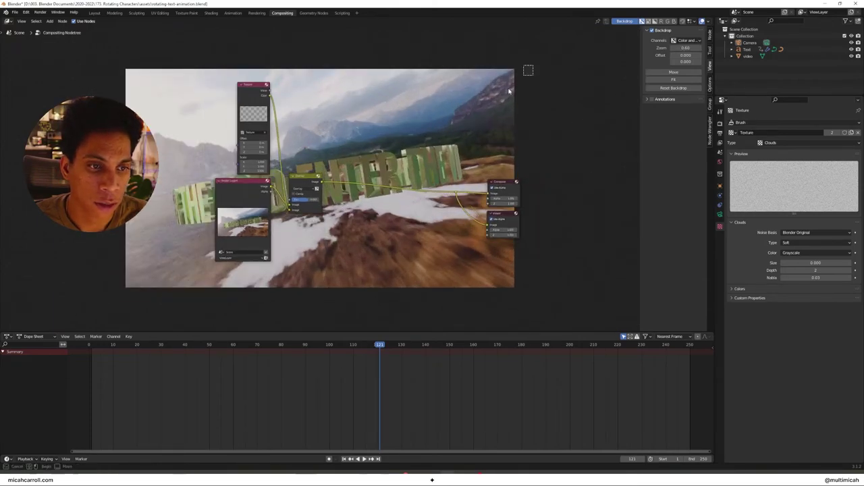
pyautogui.moveTo(256, 214); pyautogui.dragTo(141, 75)
# - Set the Overlay node's factor to 0.392
pyautogui.scroll(1, 203, 141)
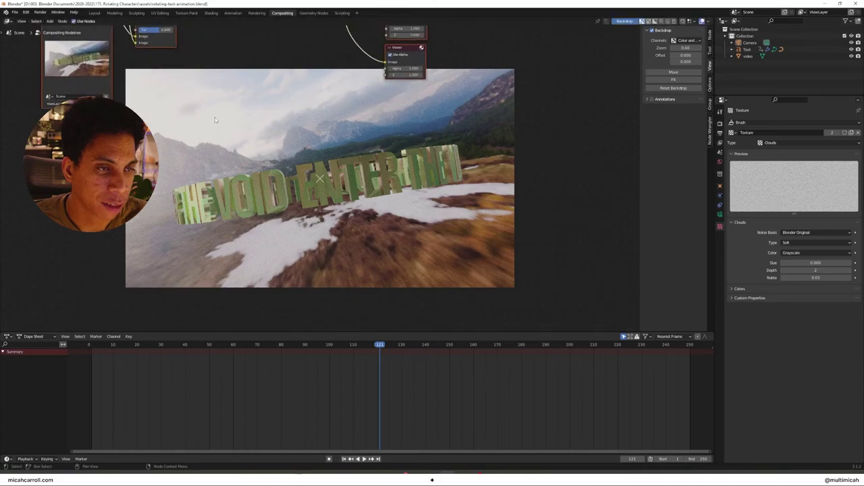
pyautogui.keyDown('ctrl'); pyautogui.moveTo(202, 140); pyautogui.dragTo(211, 172, button='middle'); pyautogui.keyUp('ctrl')
pyautogui.moveTo(239, 167); pyautogui.dragTo(209, 167)
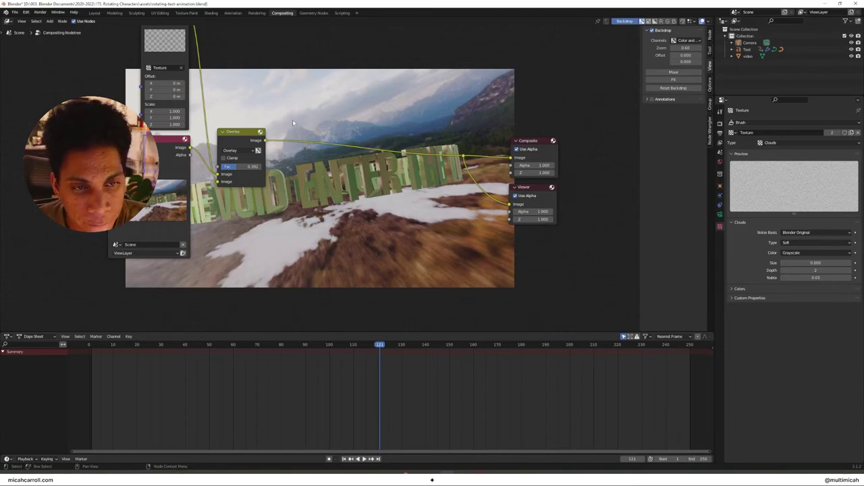
# - Insert a Lens Distortion node between Overlay and the Reroute, with a dispersion of 0.020
pyautogui.hotkey('shift', 'a')
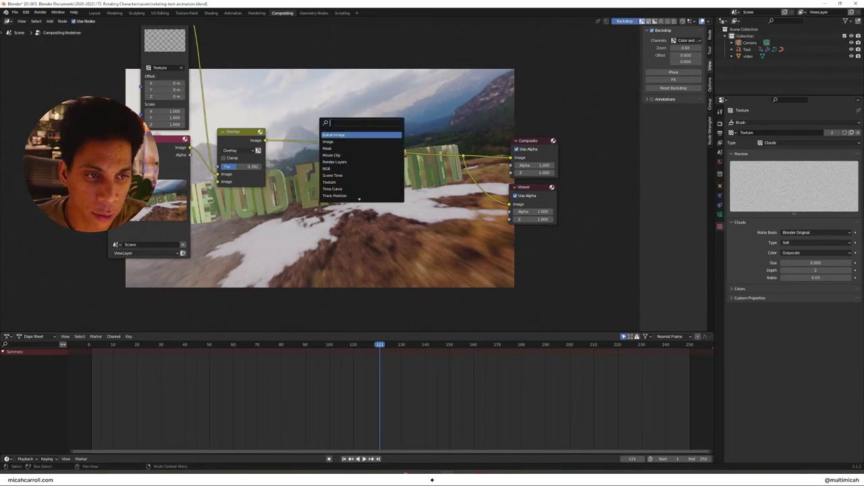
pyautogui.write('lens')
pyautogui.press('Return')
pyautogui.click(307, 181)
pyautogui.moveTo(307, 182)
pyautogui.mouseDown()
pyautogui.moveTo(327, 182)
pyautogui.moveTo(310, 181)
pyautogui.mouseUp()
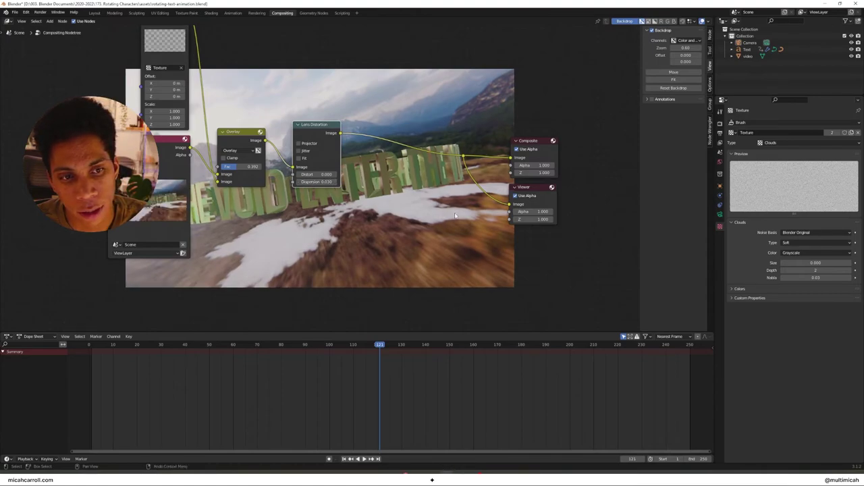